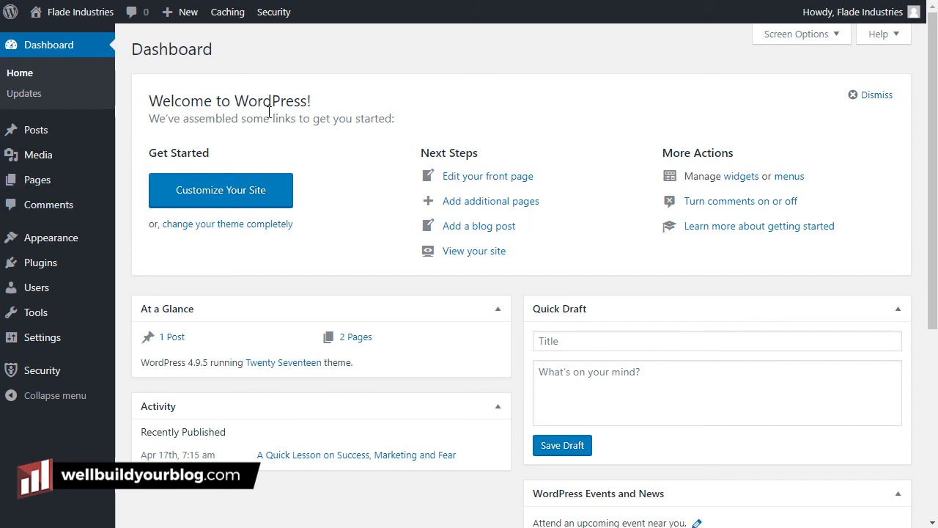
# Step: Search the new plugins for "All in One SEO" and install and activate All in One SEO Pack
pyautogui.moveTo(39, 268)
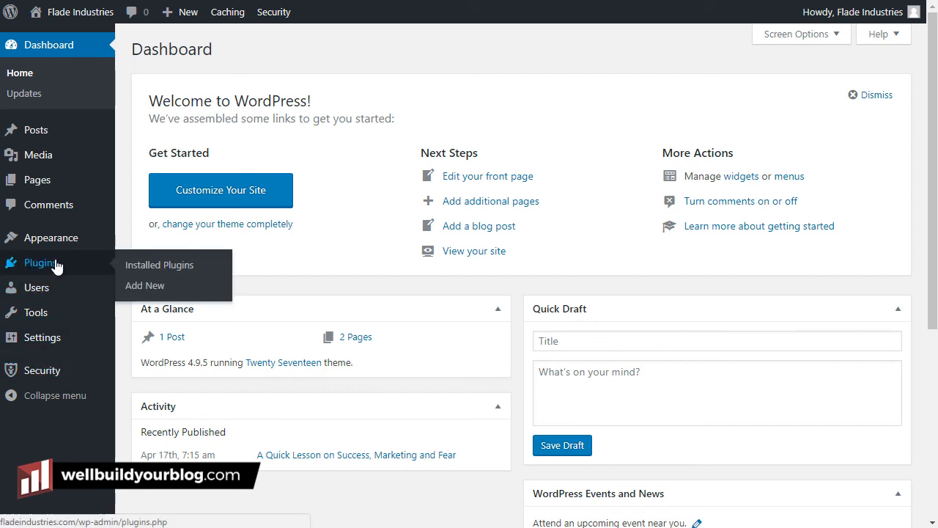
pyautogui.click(144, 289)
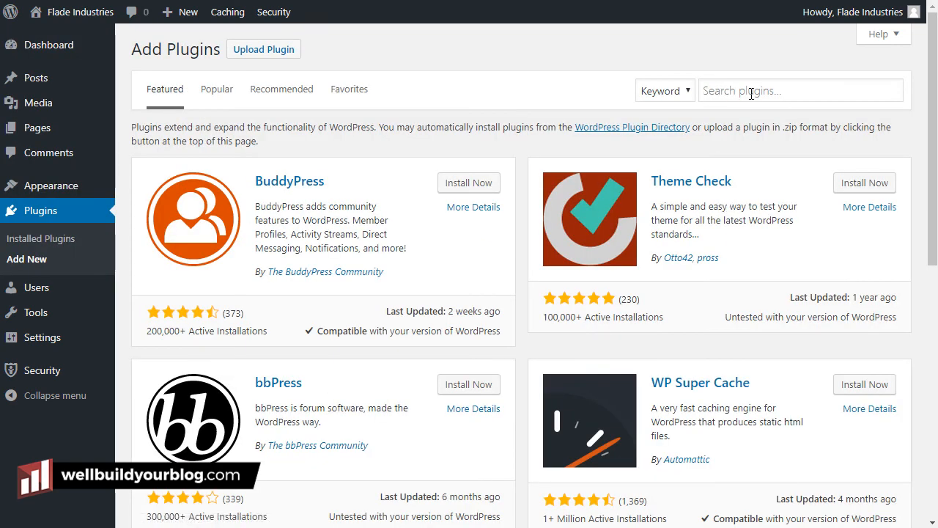
pyautogui.click(733, 91)
pyautogui.write('All in One SE')
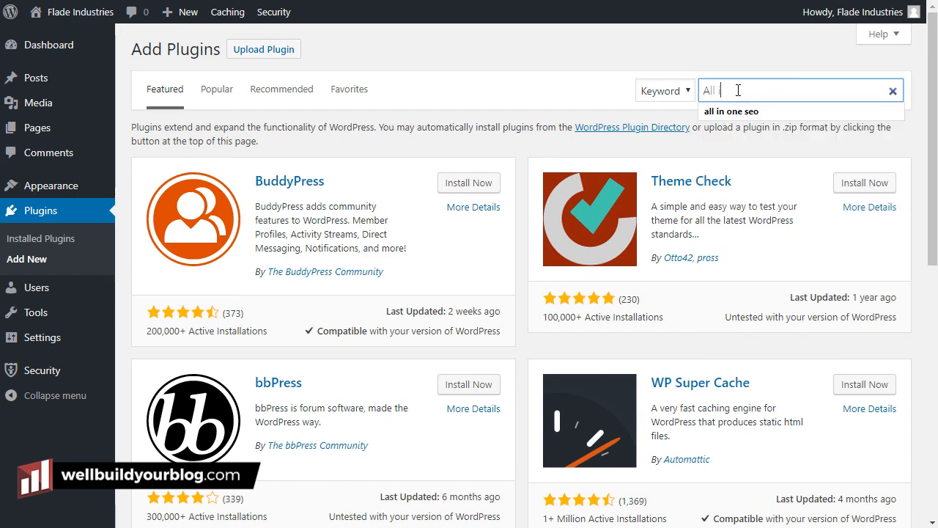
pyautogui.write('O')
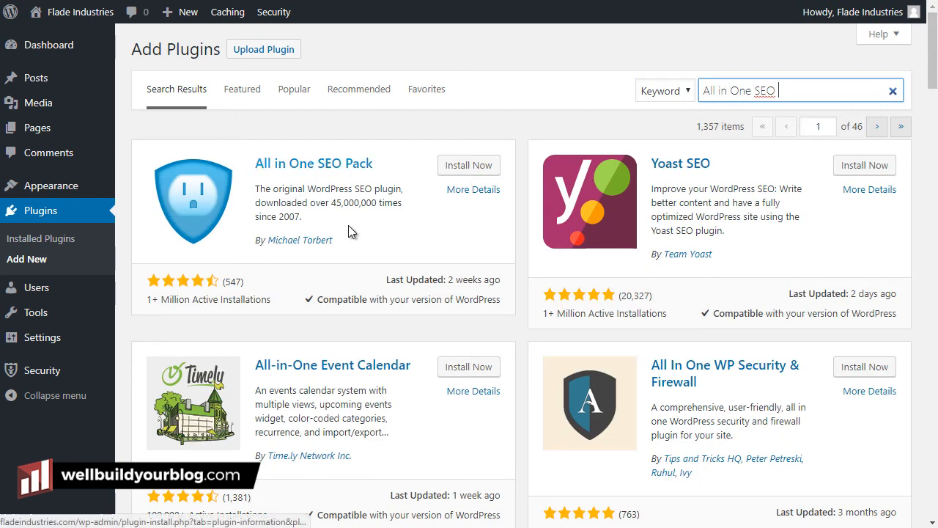
pyautogui.click(485, 167)
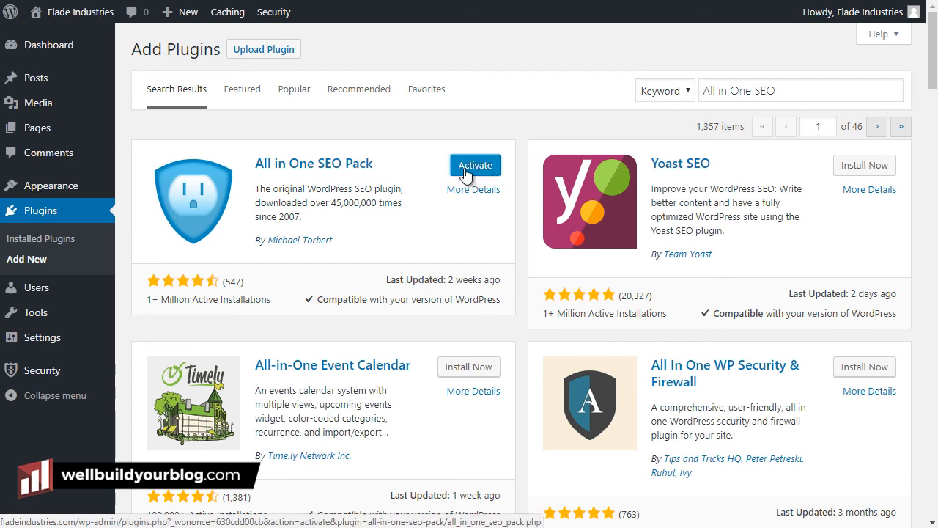
pyautogui.click(468, 165)
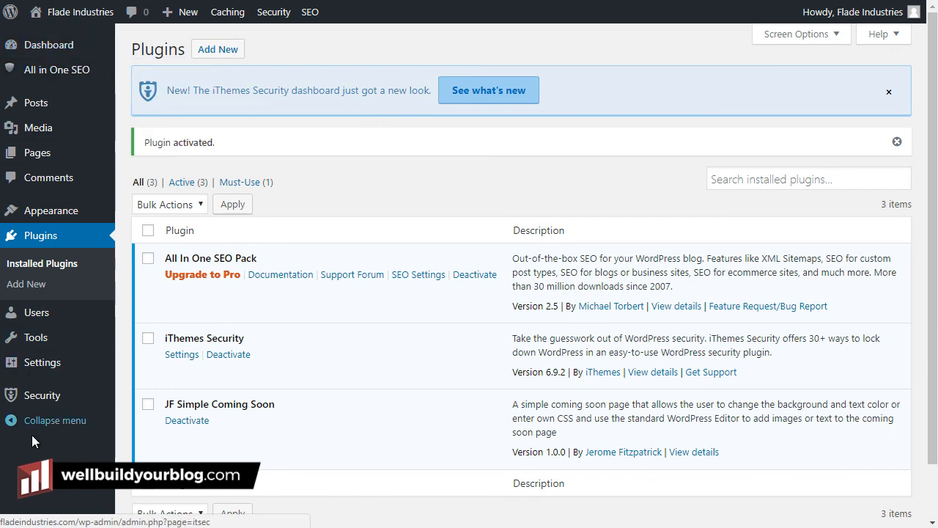
# Step: Open the general settings of All in One SEO and look through the options down to Home Page Settings
pyautogui.moveTo(46, 77)
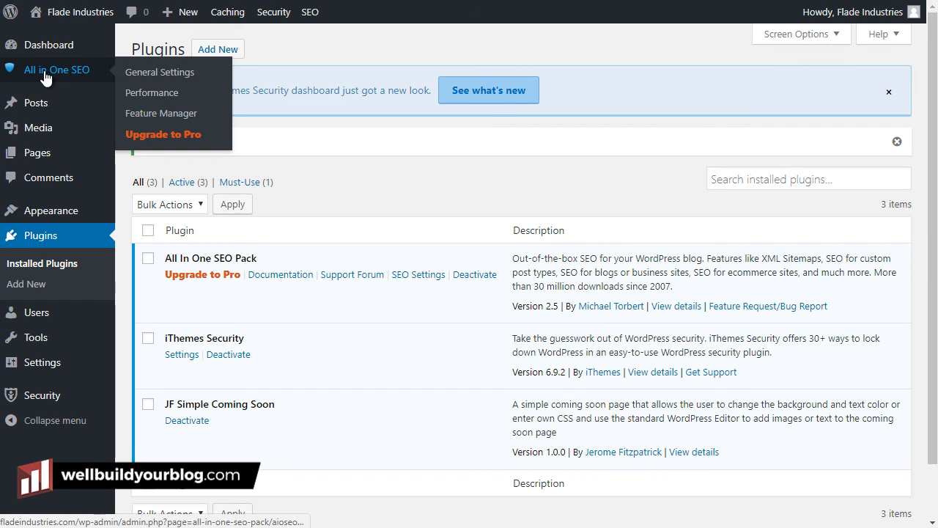
pyautogui.click(154, 71)
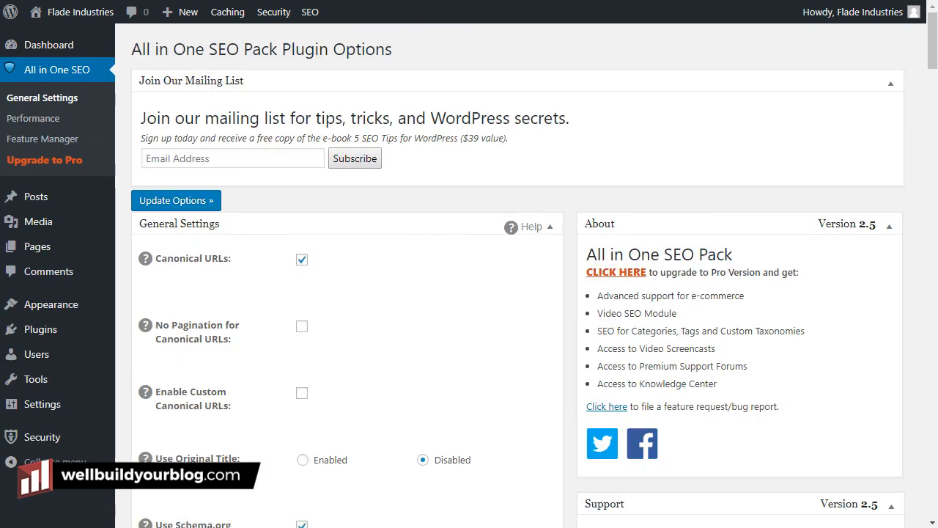
pyautogui.moveTo(932, 44)
pyautogui.mouseDown()
pyautogui.moveTo(923, 324)
pyautogui.moveTo(934, 496)
pyautogui.moveTo(932, 41)
pyautogui.mouseUp()
pyautogui.scroll(-3, 416, 186)
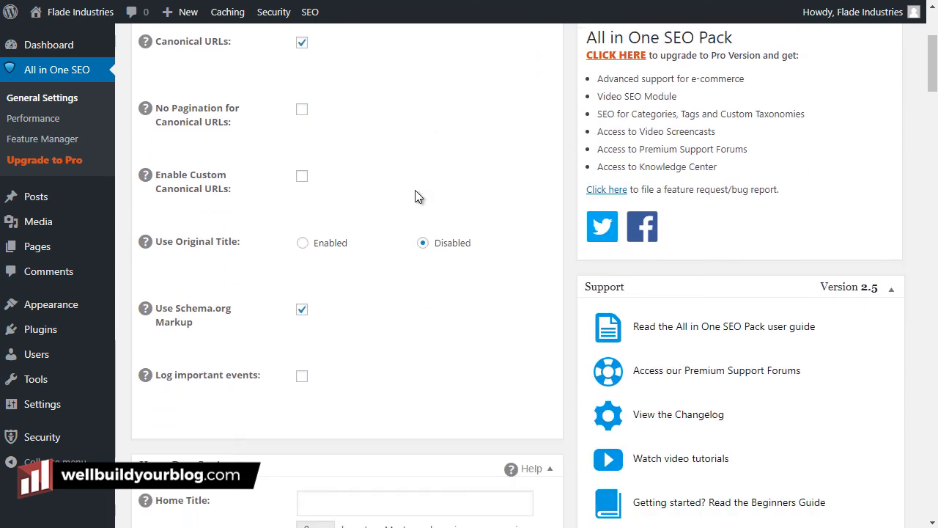
pyautogui.scroll(-4, 414, 196)
pyautogui.scroll(7, 363, 197)
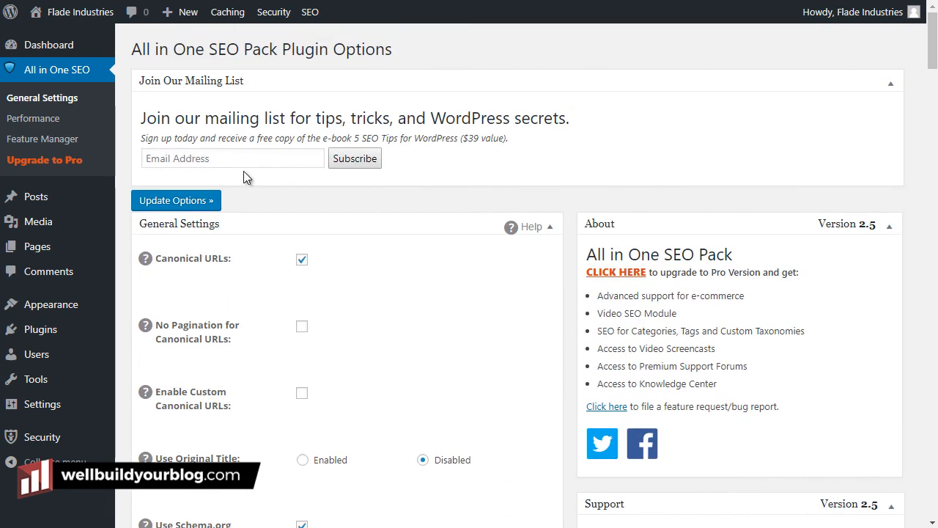
pyautogui.scroll(-7, 300, 237)
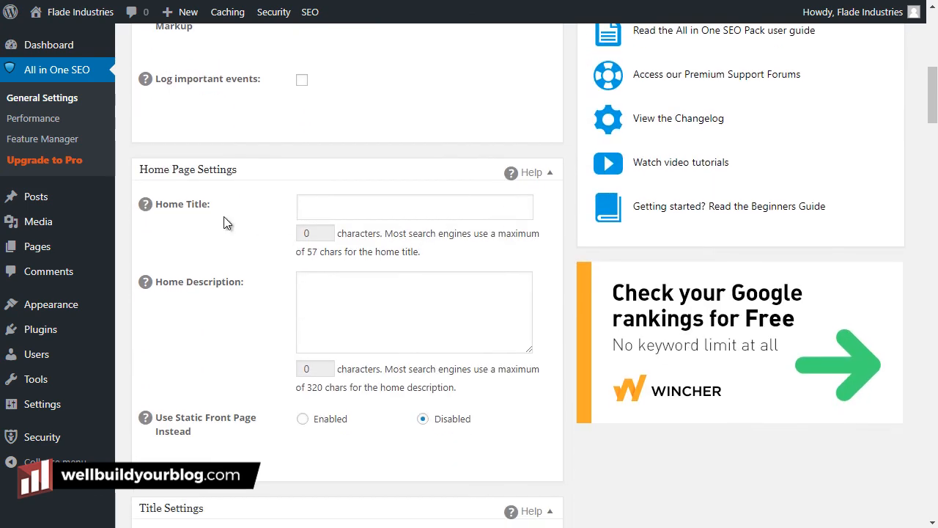
# Step: Set the home title to "Flade Industries - Helping you lose weight with the Keto Diet"
pyautogui.click(381, 207)
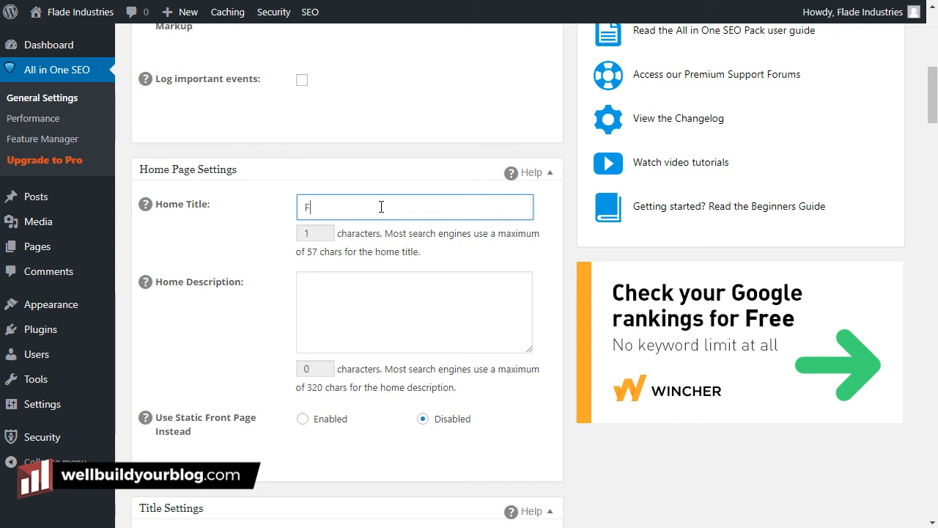
pyautogui.write('lade INdus')
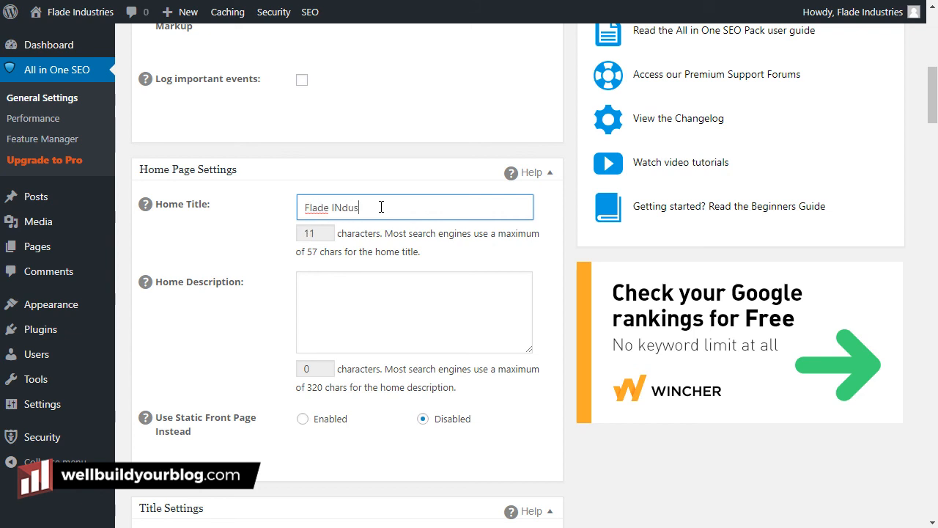
pyautogui.write('t')
pyautogui.press('BackSpace')
pyautogui.press('BackSpace')
pyautogui.press('BackSpace')
pyautogui.press('BackSpace')
pyautogui.press('BackSpace')
pyautogui.write('ndustries | Helping you lose weig')
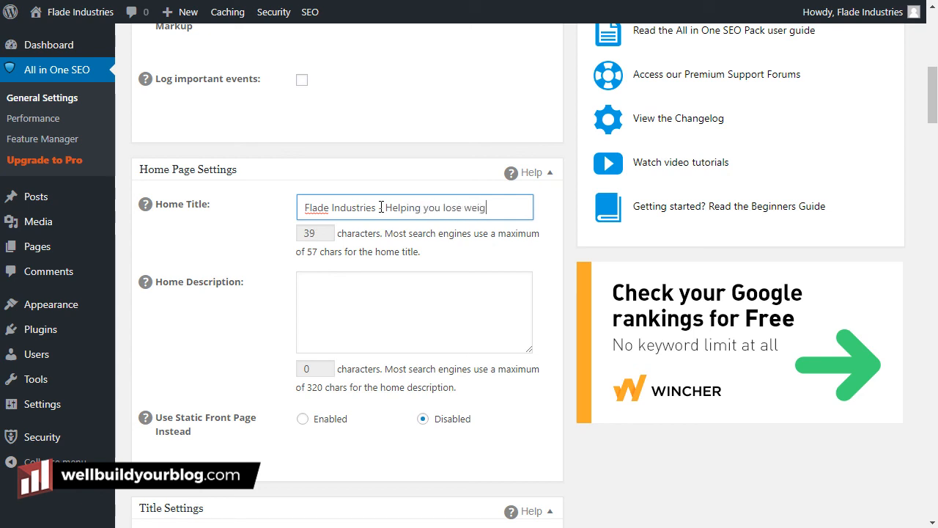
pyautogui.write('ht with the Keto Diet')
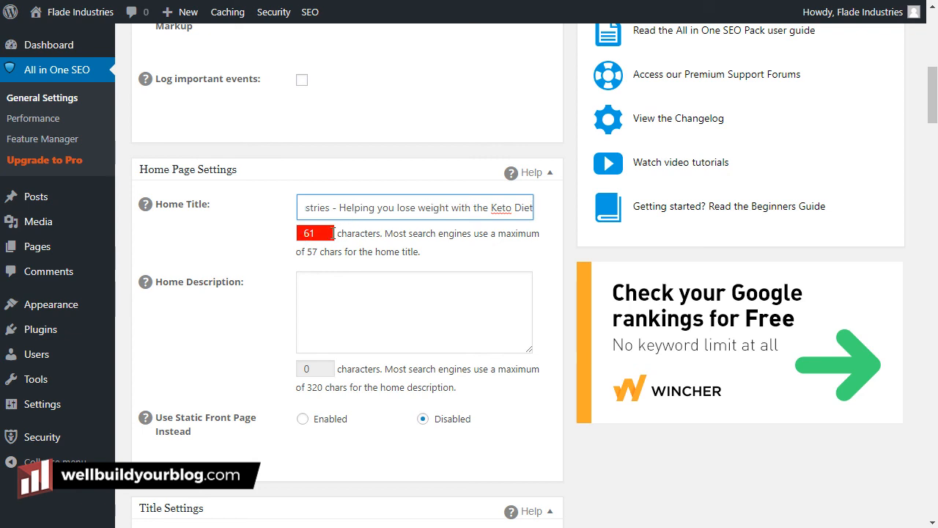
# Step: Replace the dash after "Flade Industries" in the home title with a comma
pyautogui.moveTo(386, 234); pyautogui.dragTo(360, 257)
pyautogui.click(430, 252)
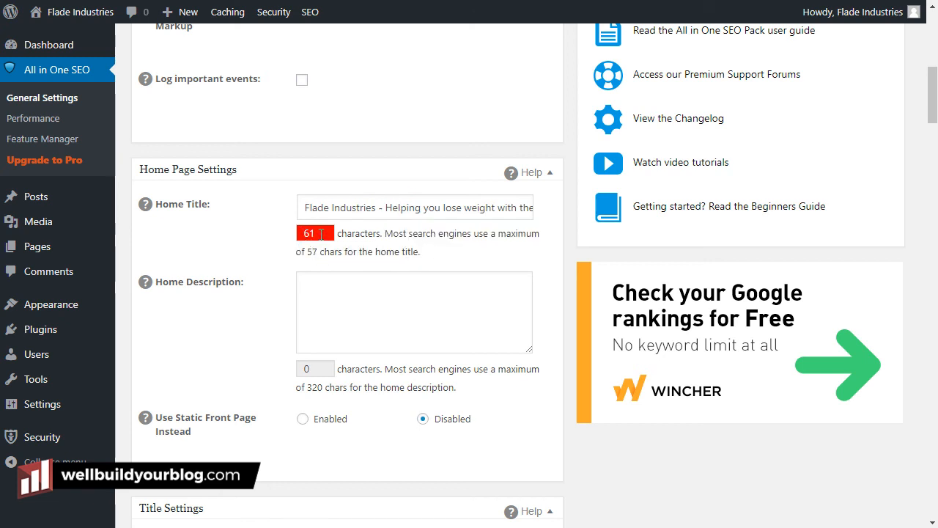
pyautogui.doubleClick(321, 234)
pyautogui.click(311, 207)
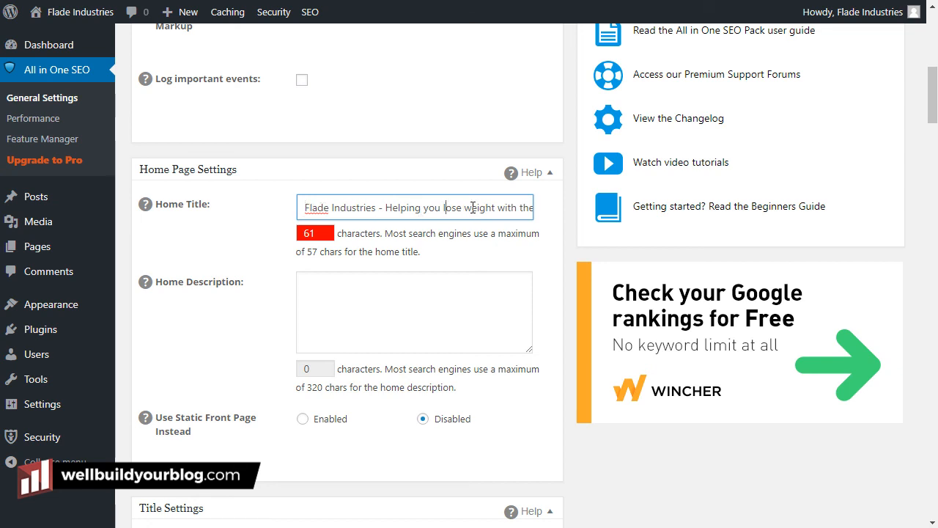
pyautogui.moveTo(473, 208); pyautogui.dragTo(536, 208)
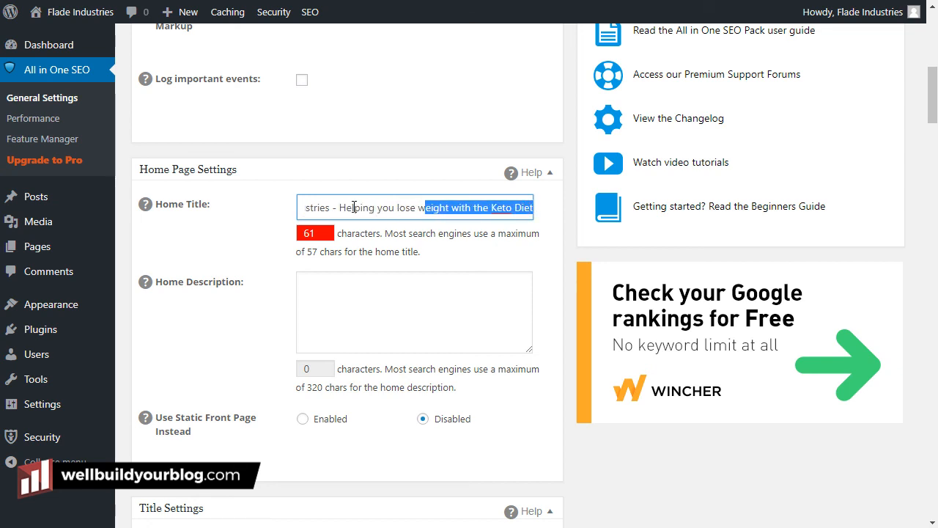
pyautogui.moveTo(339, 207); pyautogui.dragTo(329, 207)
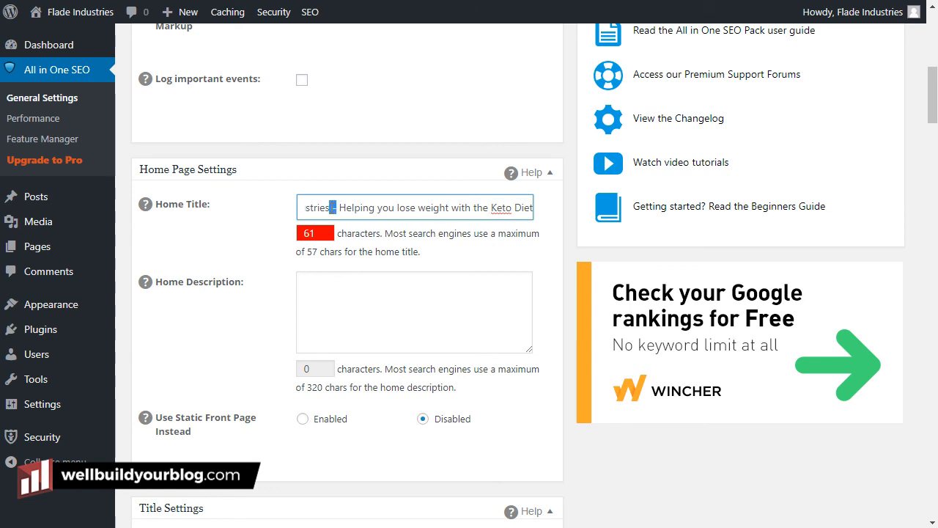
pyautogui.write(',')
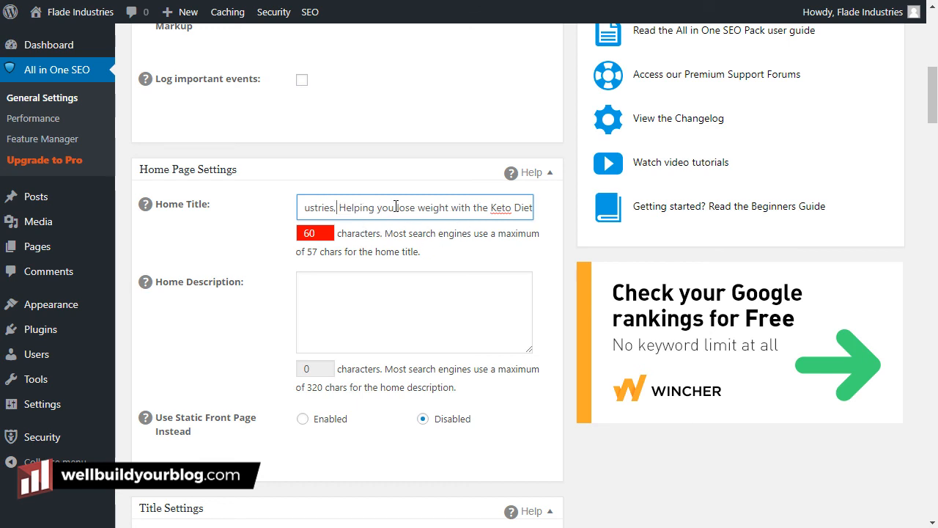
# Step: Shorten "Helping" to "Help" in the home title
pyautogui.moveTo(395, 209); pyautogui.dragTo(338, 210)
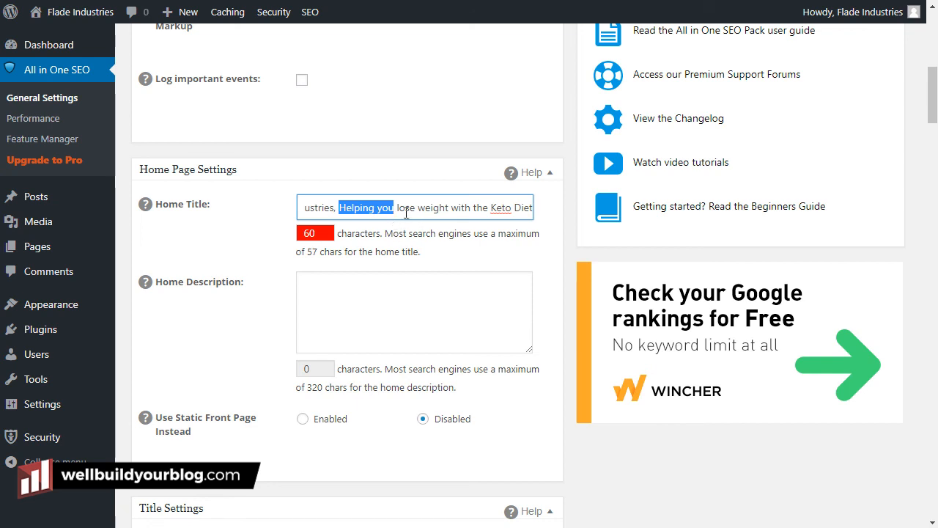
pyautogui.click(375, 208)
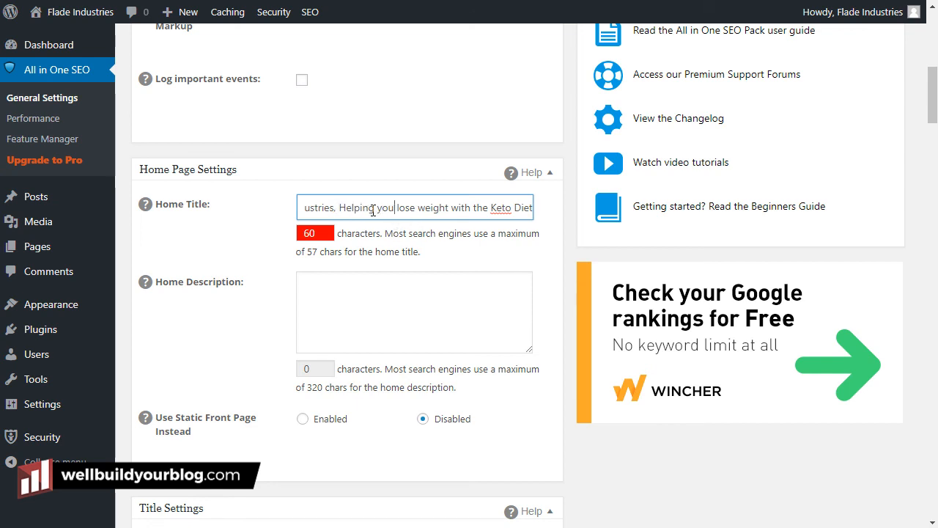
pyautogui.moveTo(376, 208); pyautogui.dragTo(362, 208)
pyautogui.press('BackSpace')
pyautogui.press('BackSpace')
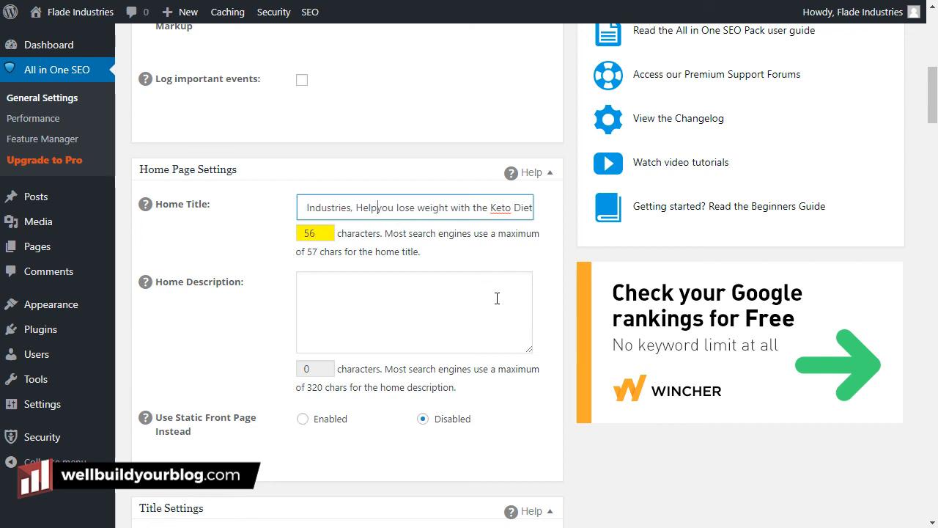
# Step: Try "We help" in place of "Help" in the home title and remove "We" again, keeping lowercase "help"
pyautogui.moveTo(366, 209); pyautogui.dragTo(349, 196)
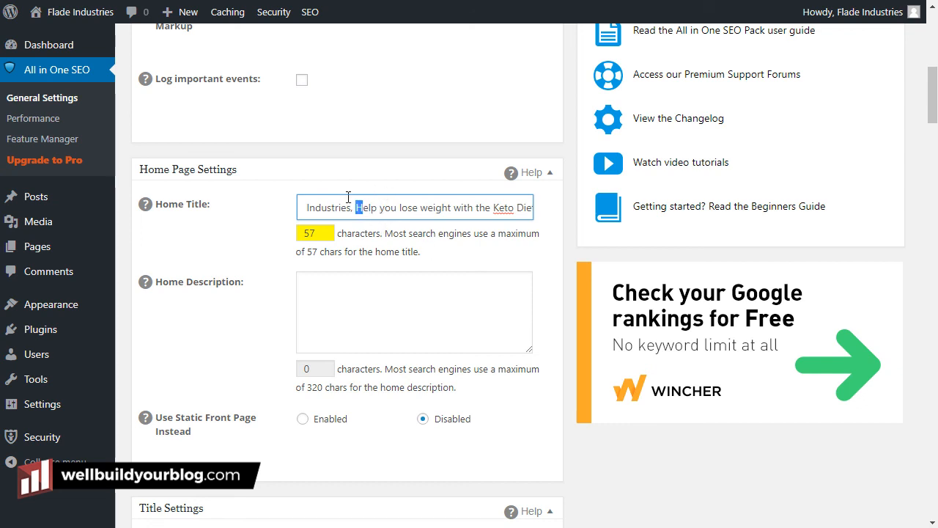
pyautogui.write('We h')
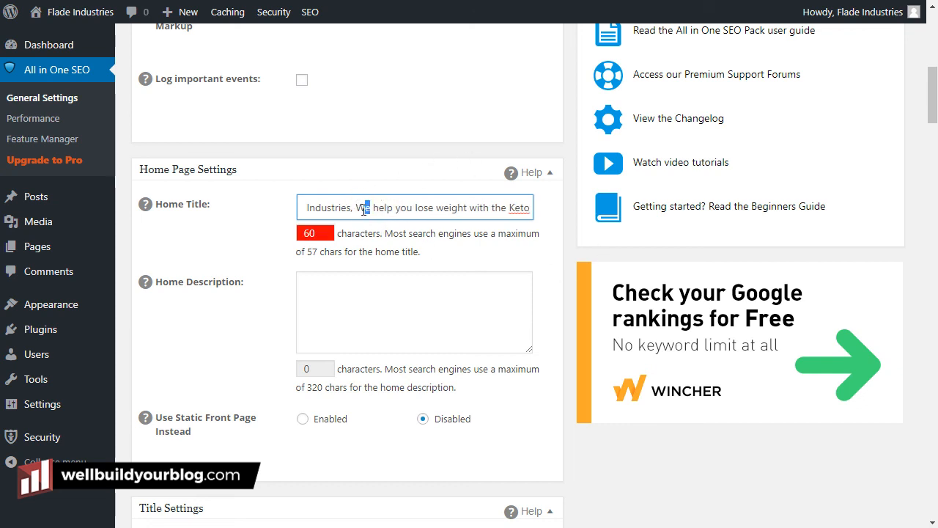
pyautogui.moveTo(369, 207); pyautogui.dragTo(355, 208)
pyautogui.press('BackSpace')
pyautogui.press('BackSpace')
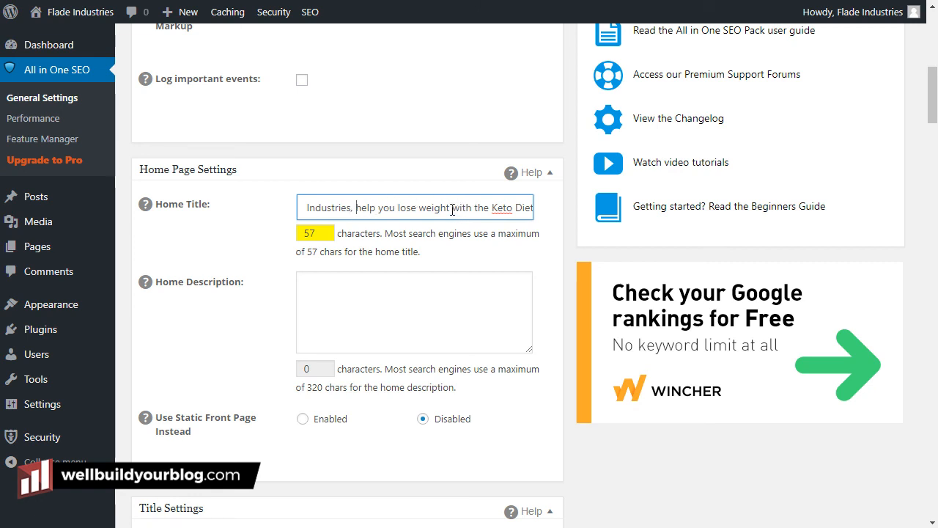
# Step: Enter in the home description: "We are here to help you get started on the Keto Diet, so you can lose weight and improv eyour health."
pyautogui.click(373, 286)
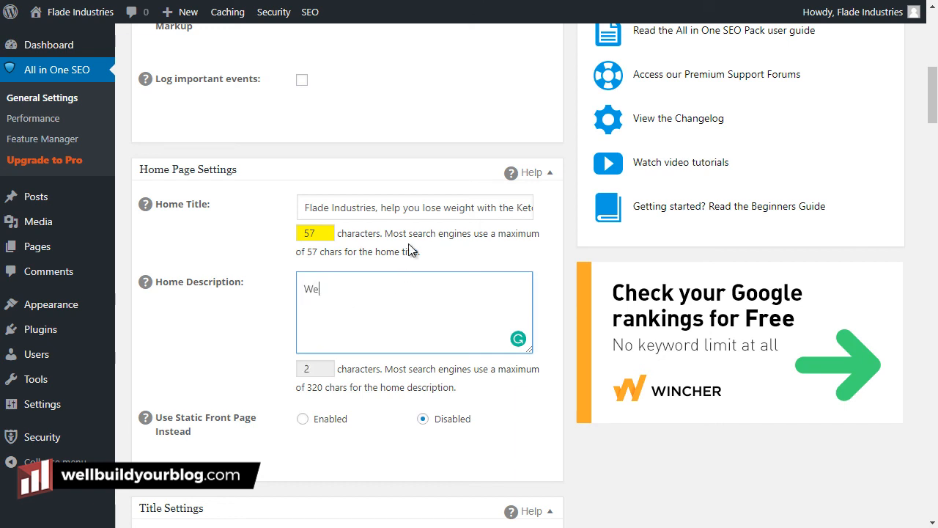
pyautogui.press('BackSpace')
pyautogui.press('BackSpace')
pyautogui.write('We are here to help you ')
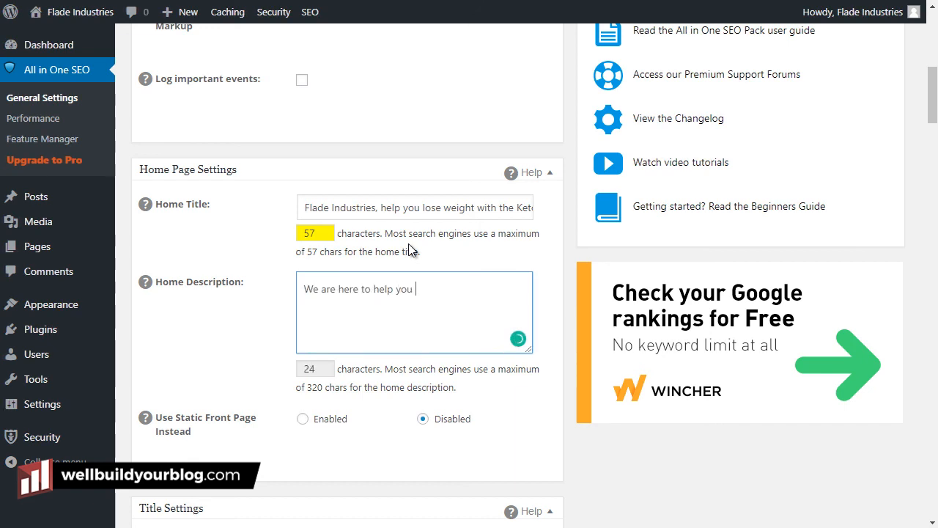
pyautogui.write('get started on ')
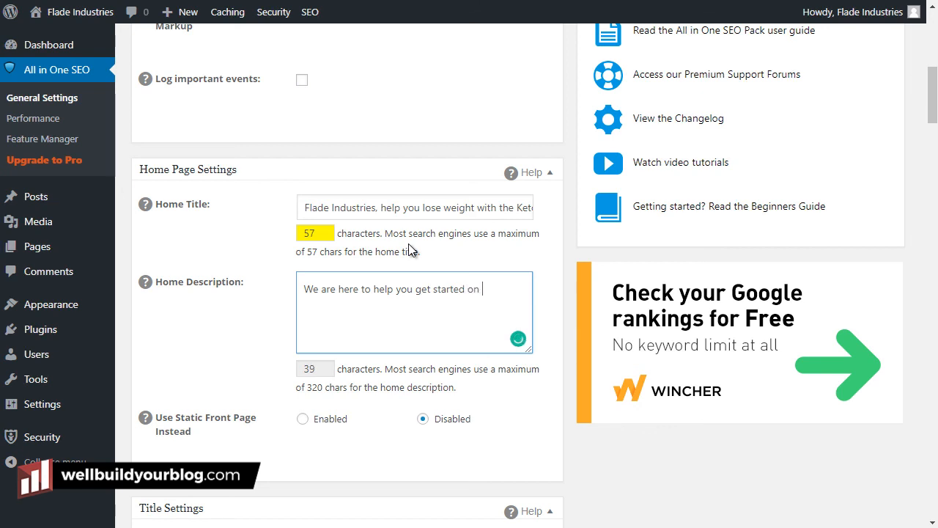
pyautogui.write('the Keto Diet, so you can lose ')
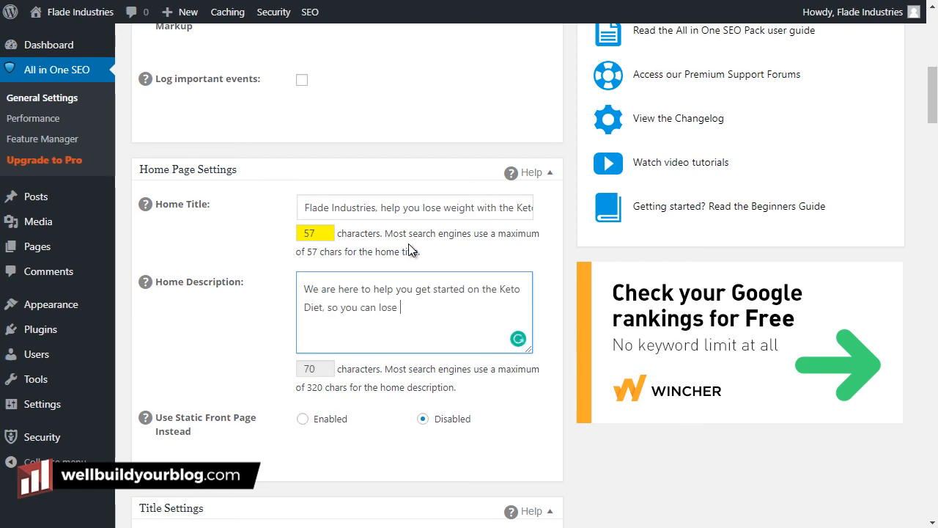
pyautogui.write('weight and improv e')
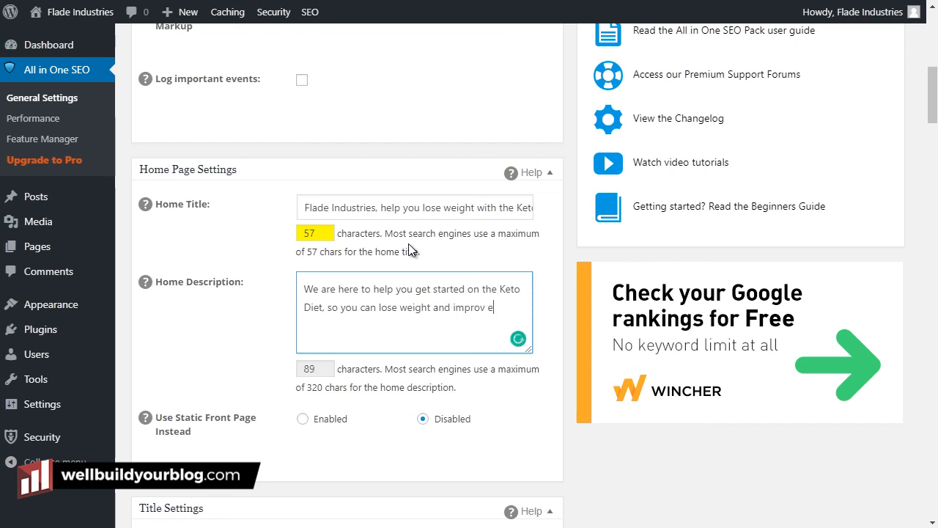
pyautogui.write('your health.  ')
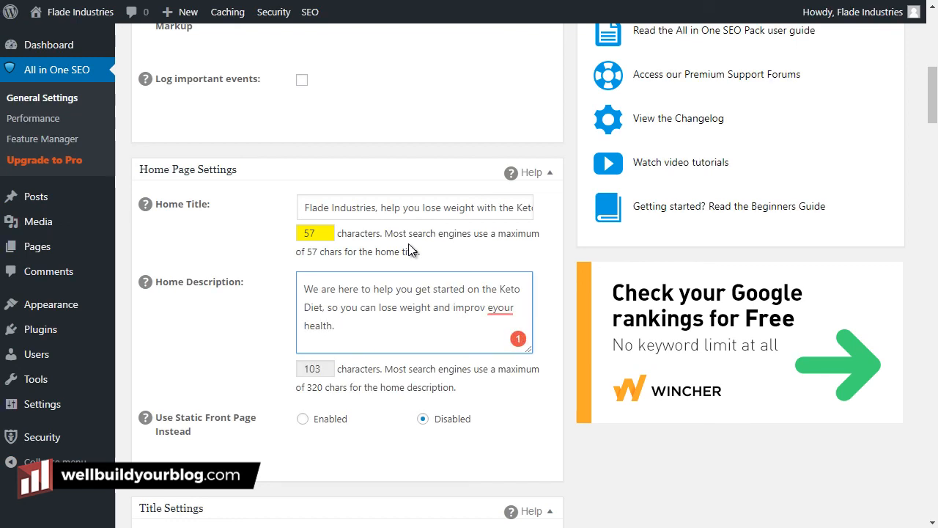
# Step: Add the closing sentence "Welcoem to Flade Industries!" to the home description
pyautogui.write('Welcoem to Flad')
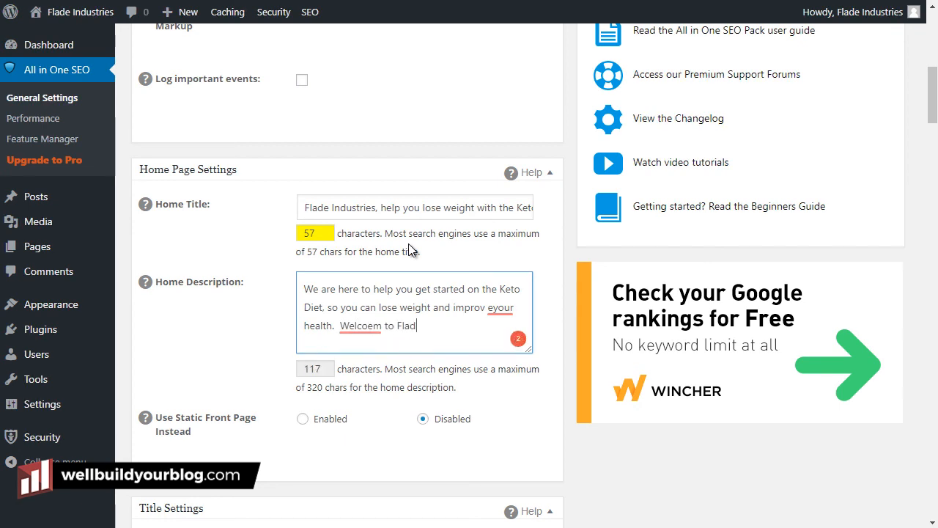
pyautogui.write('e Indu')
pyautogui.write('strises')
pyautogui.press('BackSpace')
pyautogui.press('BackSpace')
pyautogui.press('BackSpace')
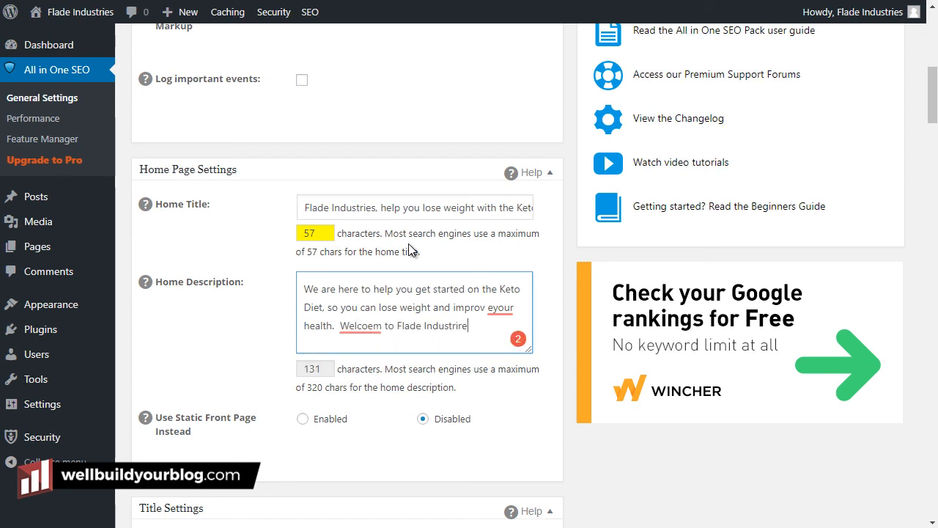
pyautogui.write('ies!')
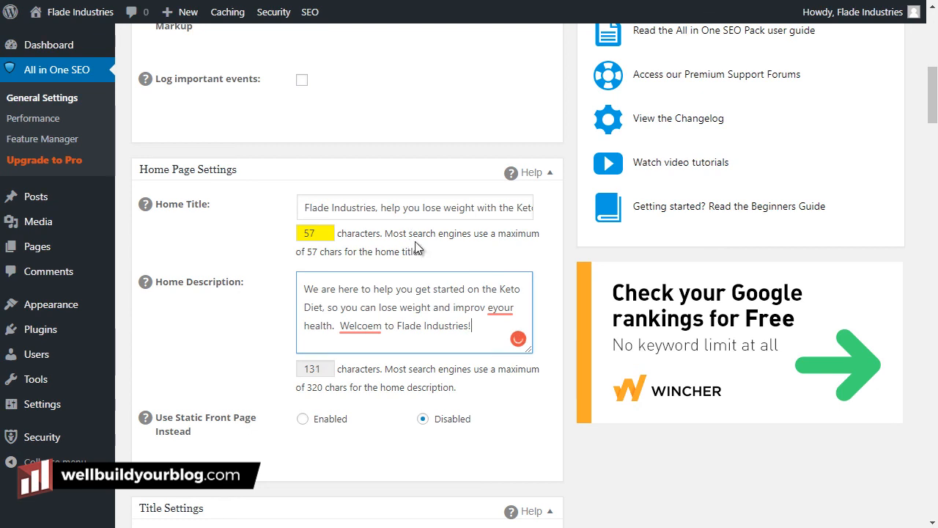
# Step: Correct the misspelled words in the home description to "Welcome" and "improve your"
pyautogui.rightClick(372, 327)
pyautogui.click(355, 230)
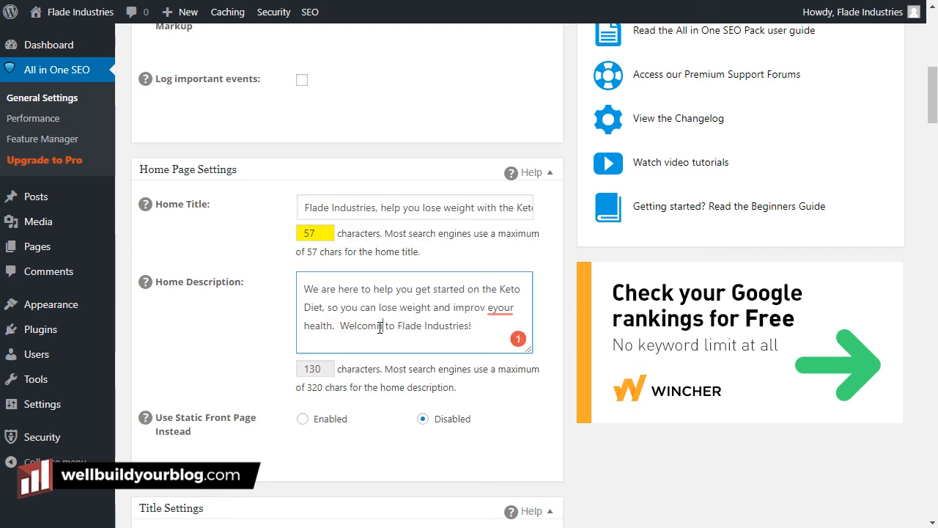
pyautogui.press('BackSpace')
pyautogui.press('BackSpace')
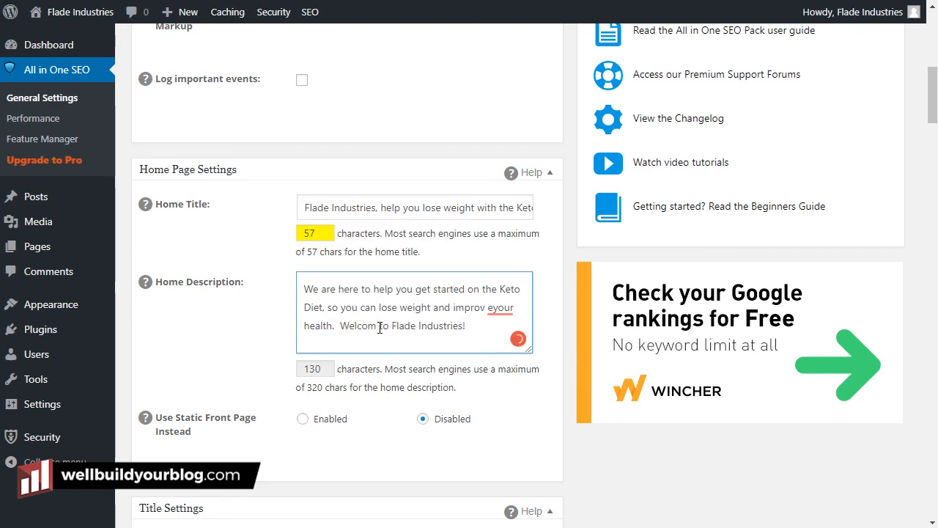
pyautogui.write('e')
pyautogui.moveTo(508, 301)
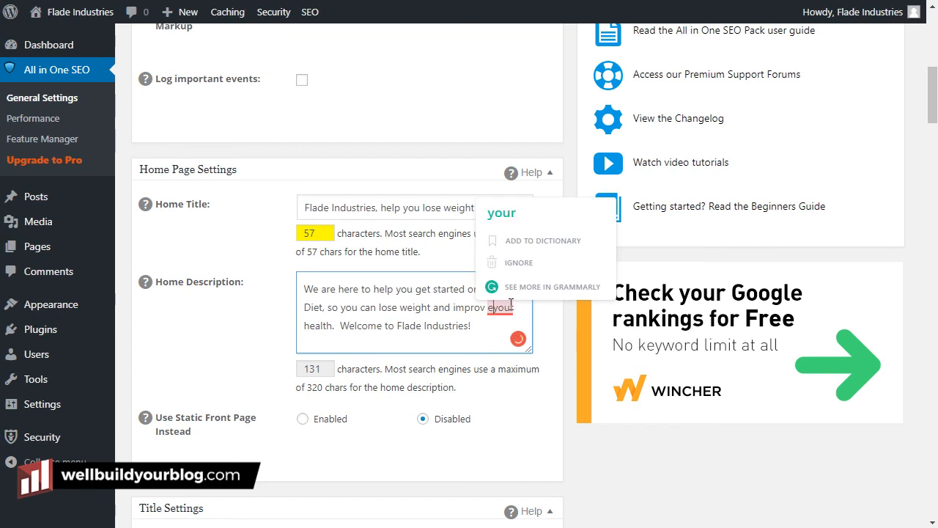
pyautogui.press('BackSpace')
pyautogui.write('e')
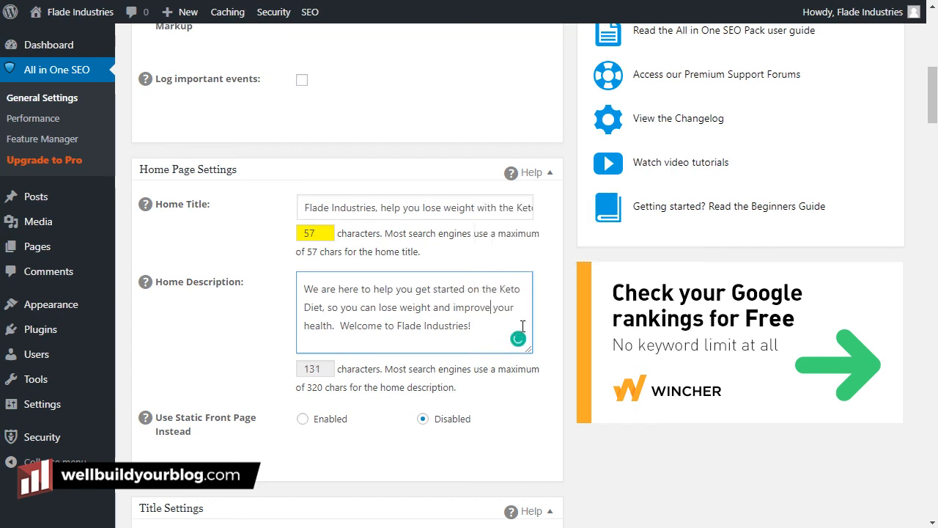
# Step: Replace the home description's closing welcome sentence with "We have free resources and information about the Keto Diet, click here to started!"
pyautogui.moveTo(500, 289)
pyautogui.mouseDown()
pyautogui.moveTo(334, 325)
pyautogui.moveTo(323, 307)
pyautogui.mouseUp()
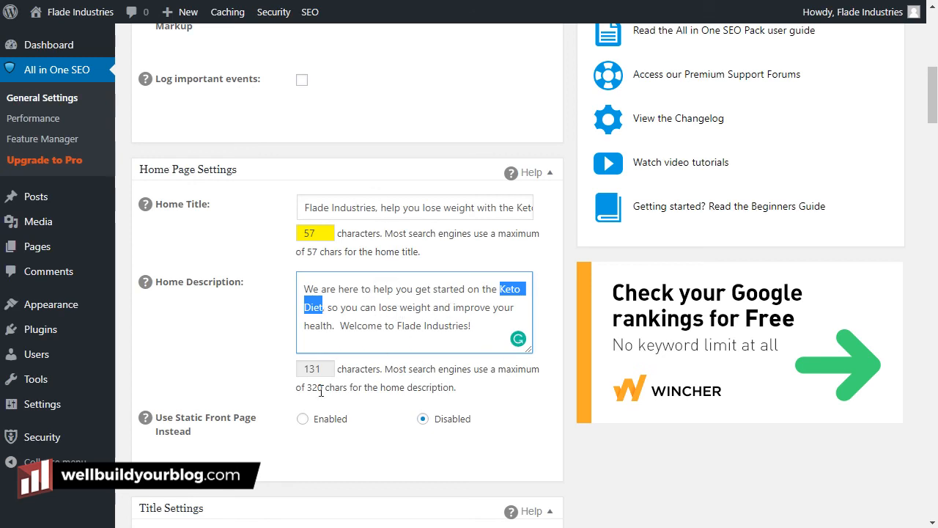
pyautogui.moveTo(339, 368); pyautogui.dragTo(366, 376)
pyautogui.moveTo(480, 325); pyautogui.dragTo(345, 340)
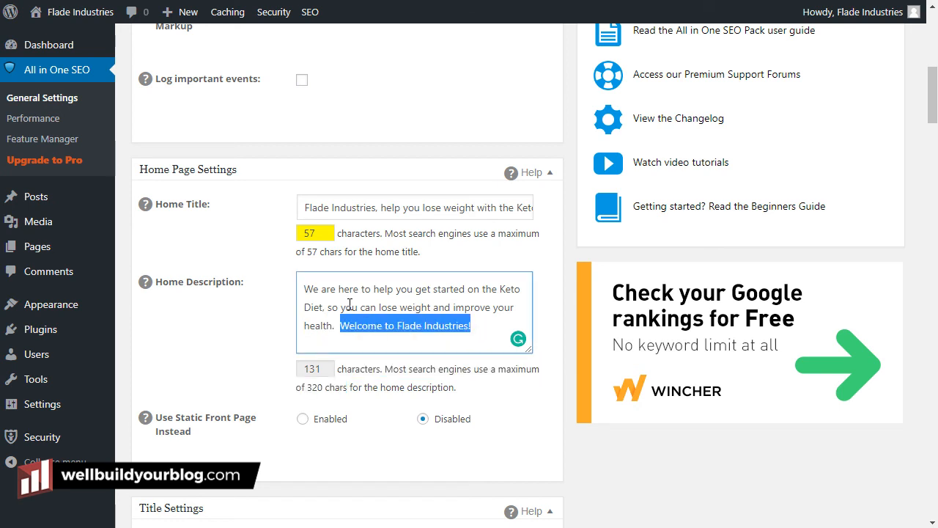
pyautogui.write('We have free')
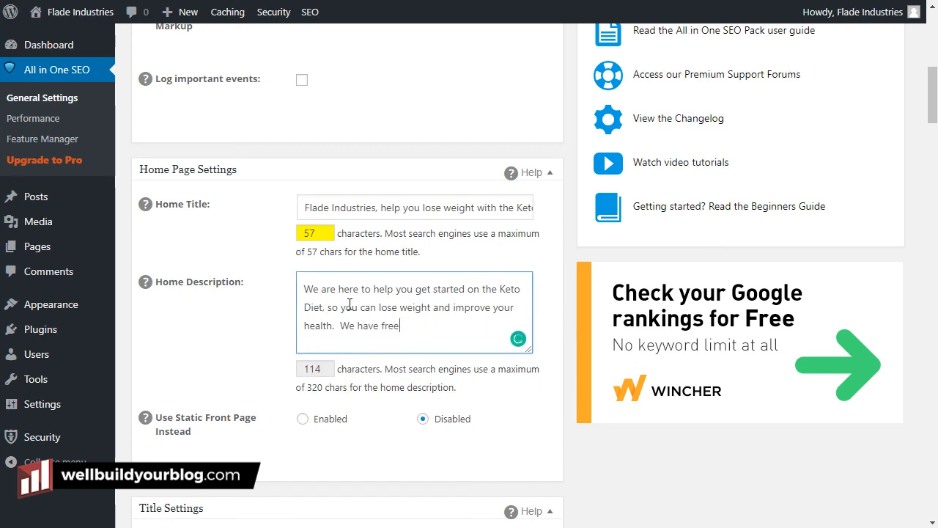
pyautogui.write(' resources and in')
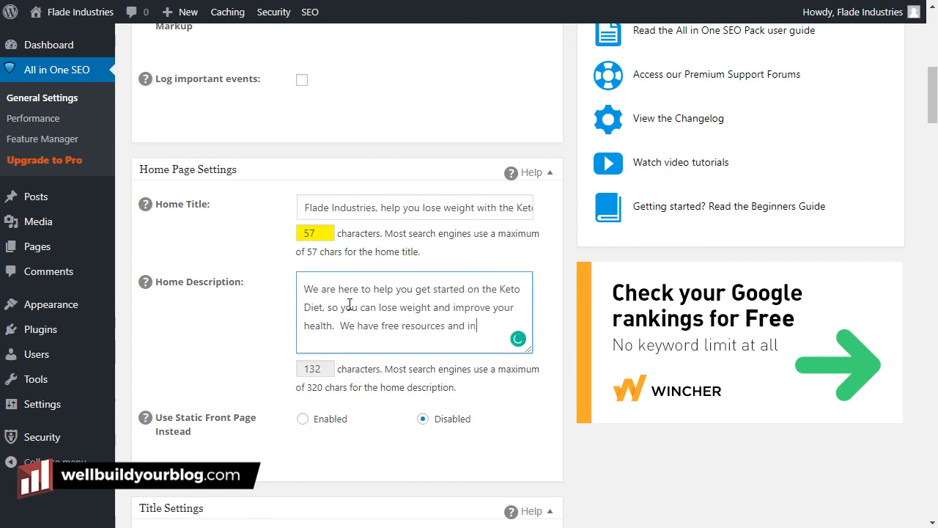
pyautogui.write('formation abo')
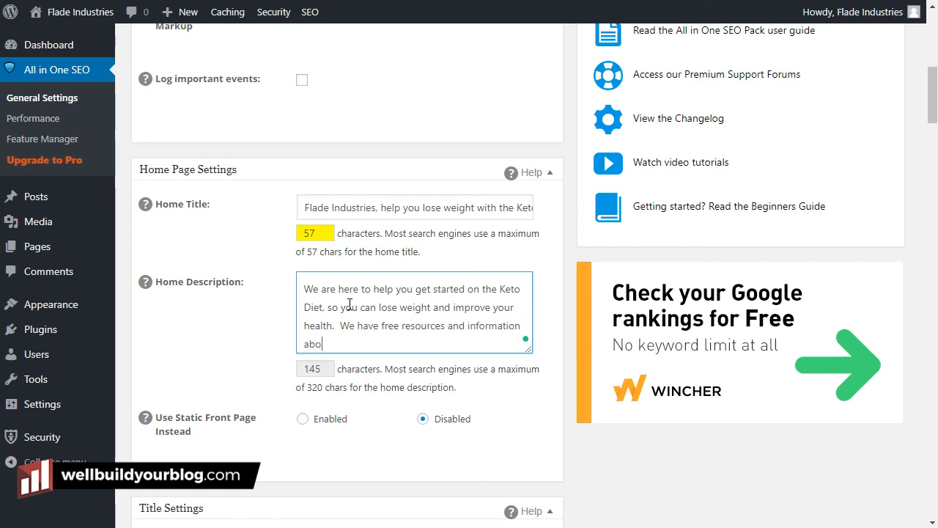
pyautogui.write('ut the Keto Die')
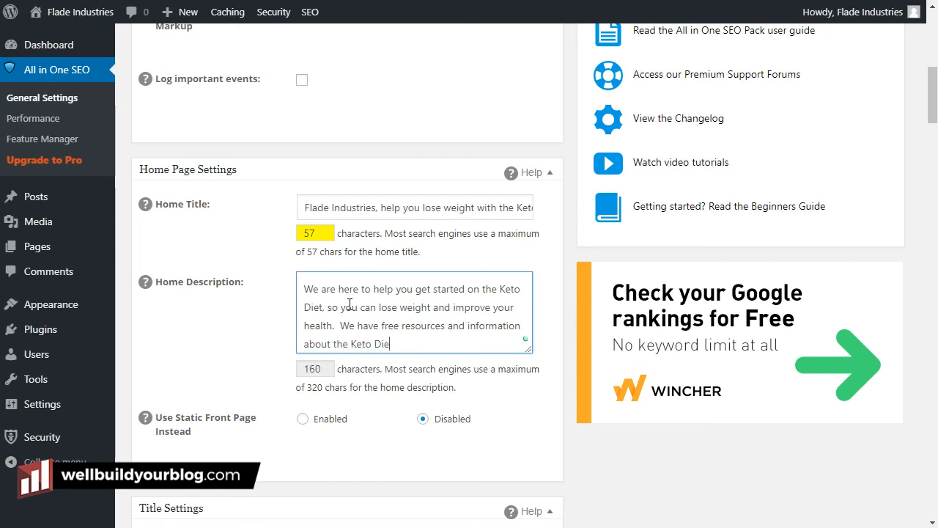
pyautogui.write('t, click herer t')
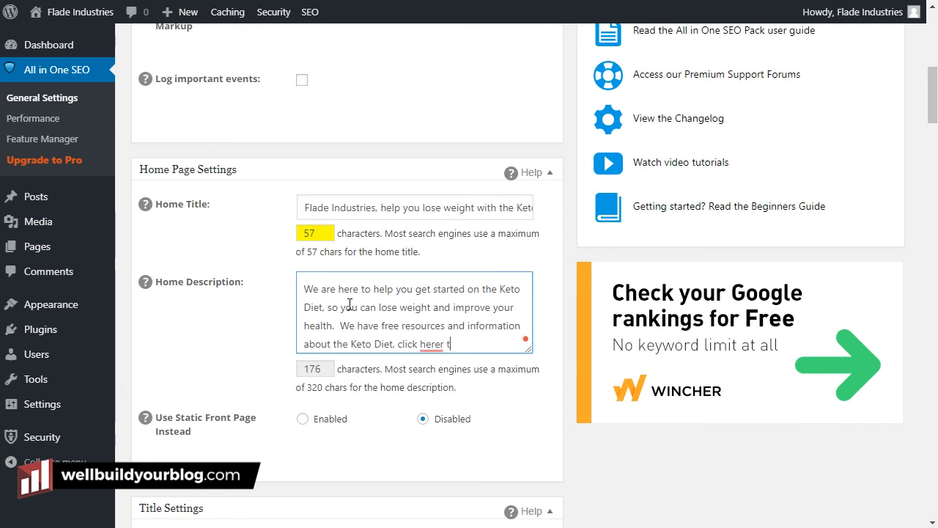
pyautogui.press('BackSpace')
pyautogui.press('BackSpace')
pyautogui.press('BackSpace')
pyautogui.write('to started!')
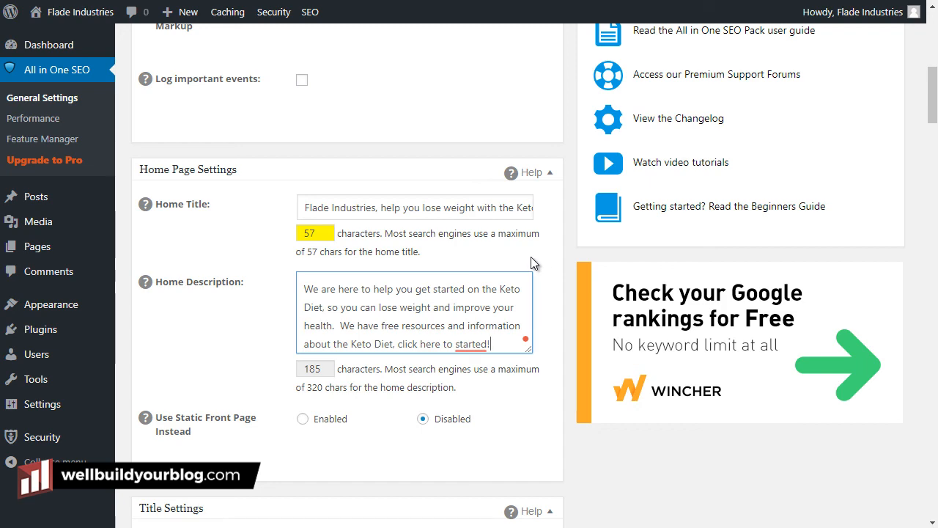
# Step: Enable Autogenerate Descriptions and Use Content For Autogenerated Descriptions in the Advanced Settings
pyautogui.scroll(-5, 403, 271)
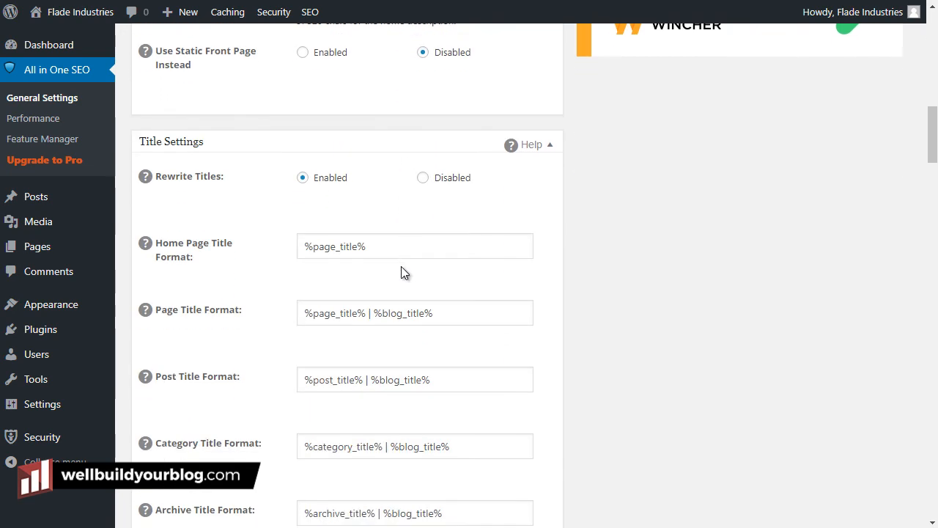
pyautogui.scroll(-4, 403, 247)
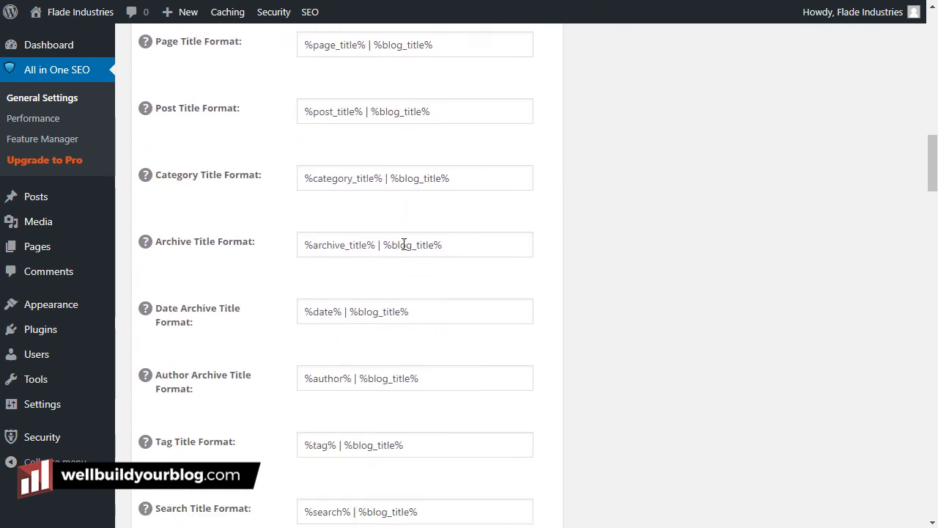
pyautogui.scroll(-10, 403, 244)
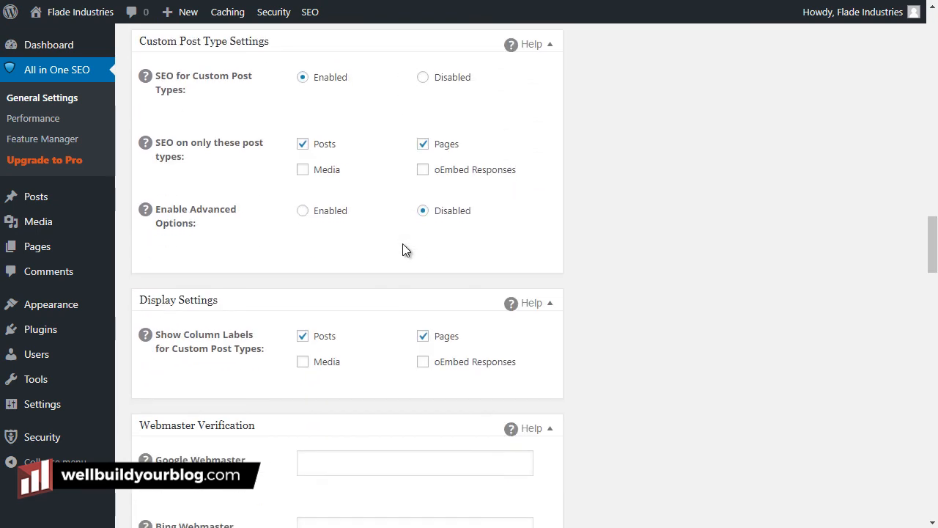
pyautogui.scroll(-9, 402, 244)
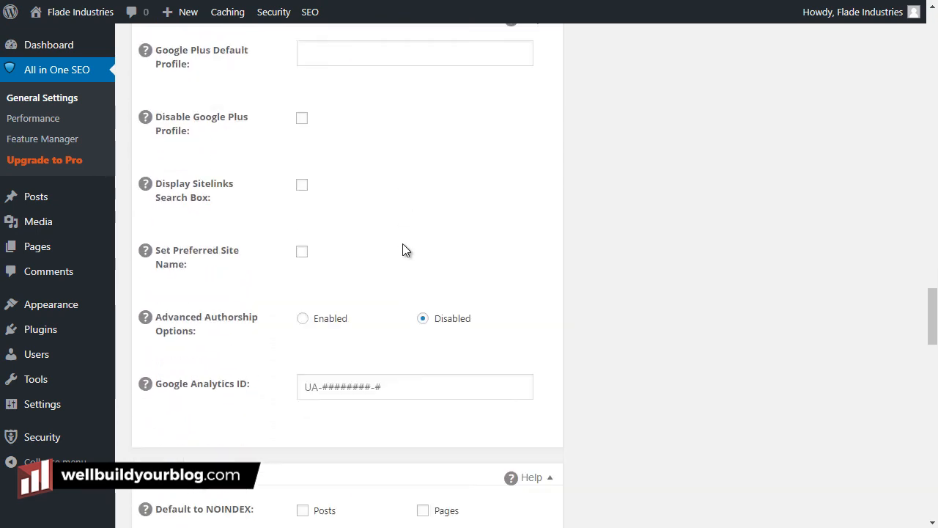
pyautogui.scroll(-10, 403, 244)
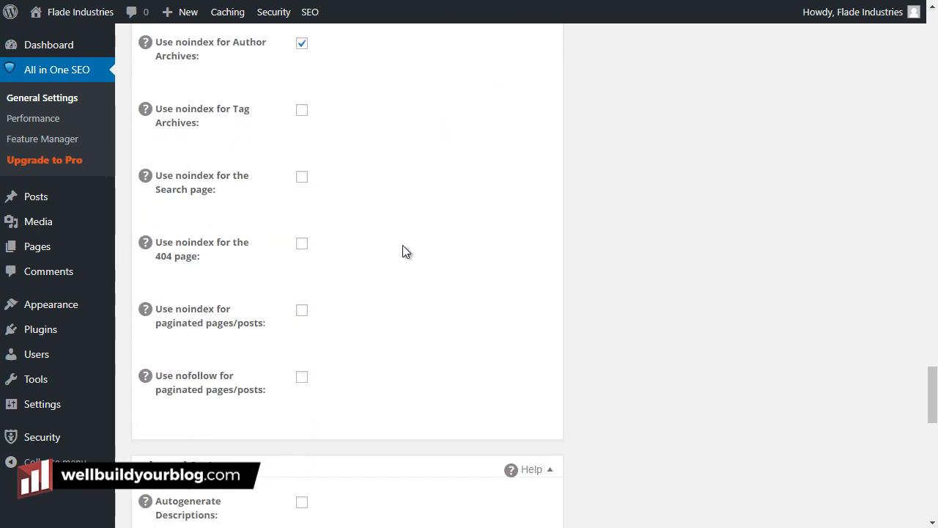
pyautogui.scroll(-4, 402, 245)
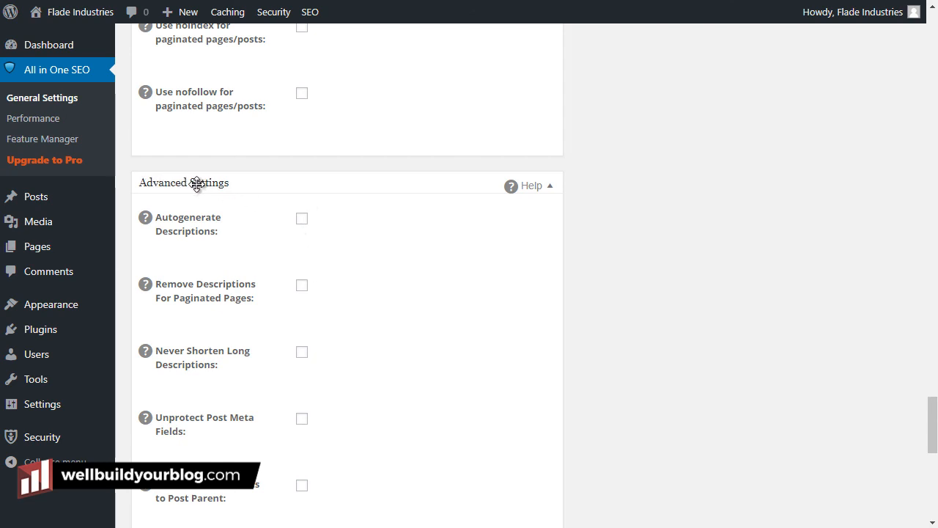
pyautogui.click(302, 220)
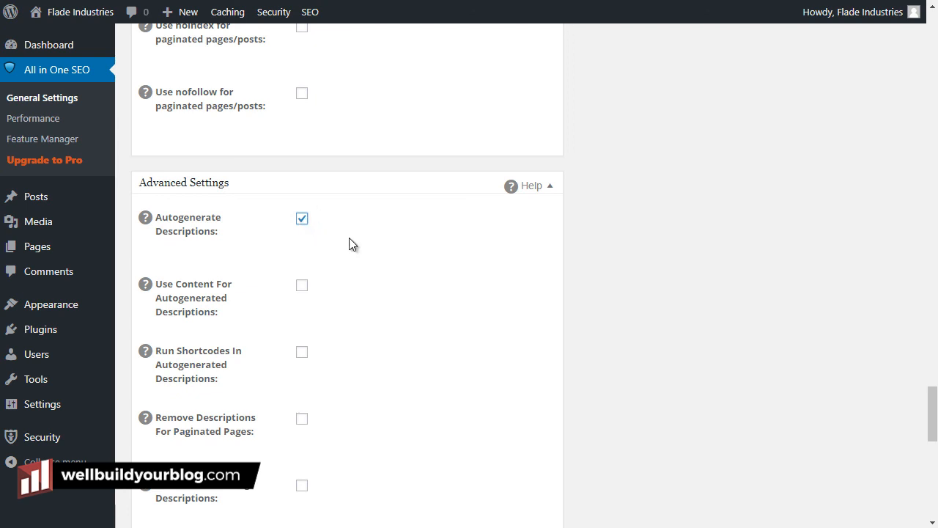
pyautogui.click(302, 287)
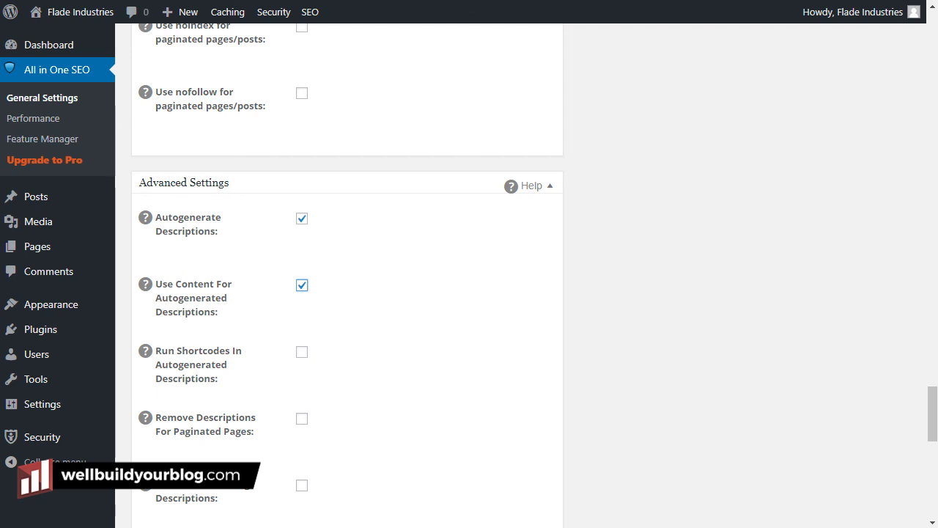
# Step: Open the SEO plugin's Feature Manager and activate the XML Sitemaps feature
pyautogui.scroll(-9, 347, 253)
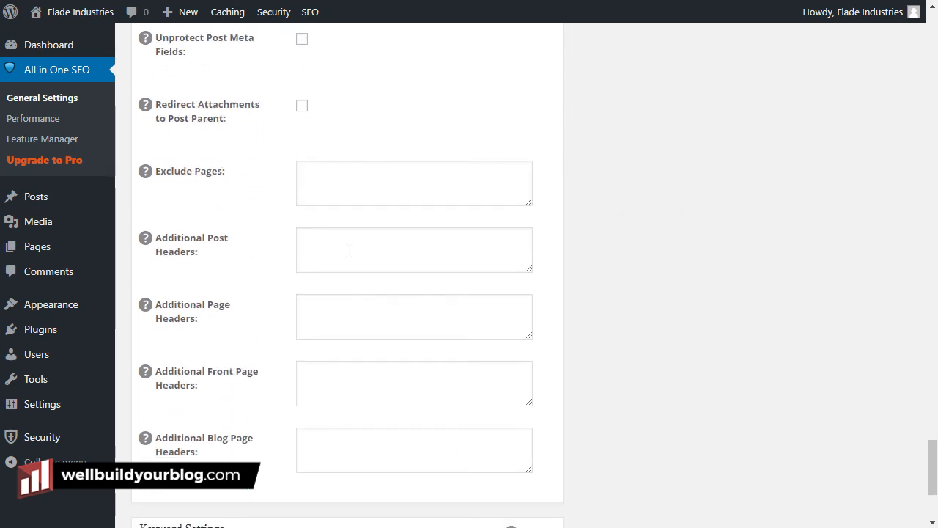
pyautogui.moveTo(932, 496); pyautogui.dragTo(933, 71)
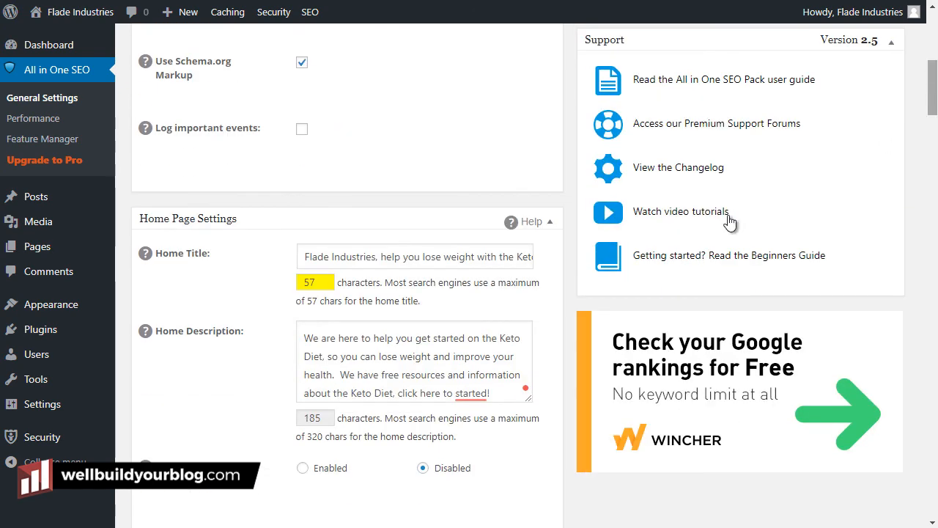
pyautogui.scroll(-3, 392, 362)
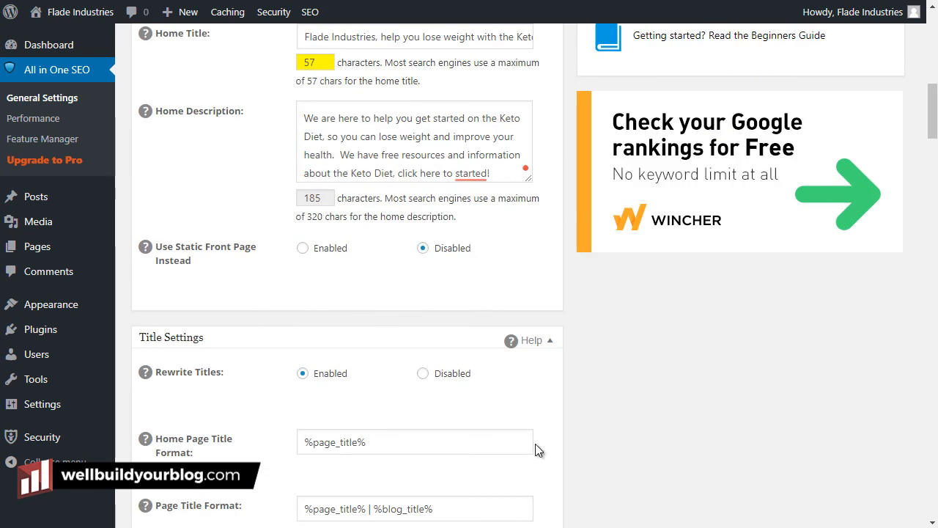
pyautogui.scroll(10, 447, 389)
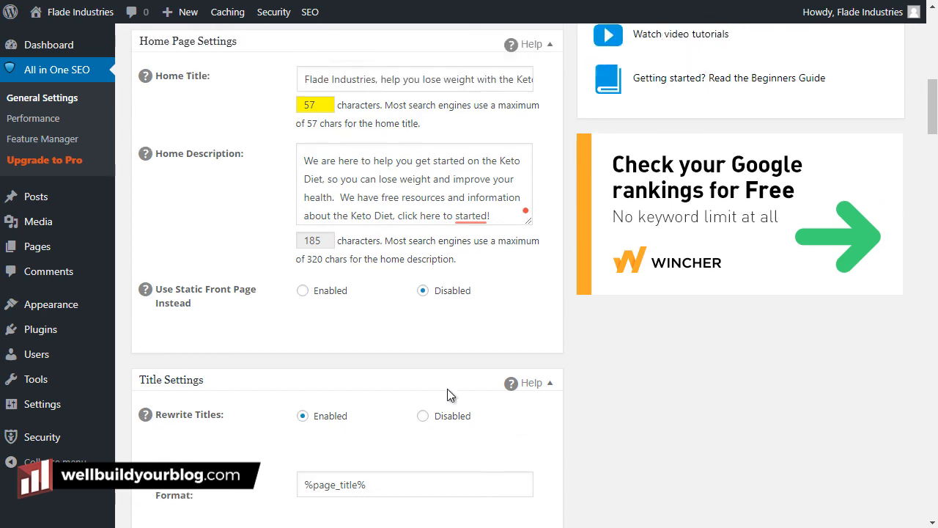
pyautogui.scroll(2, 446, 389)
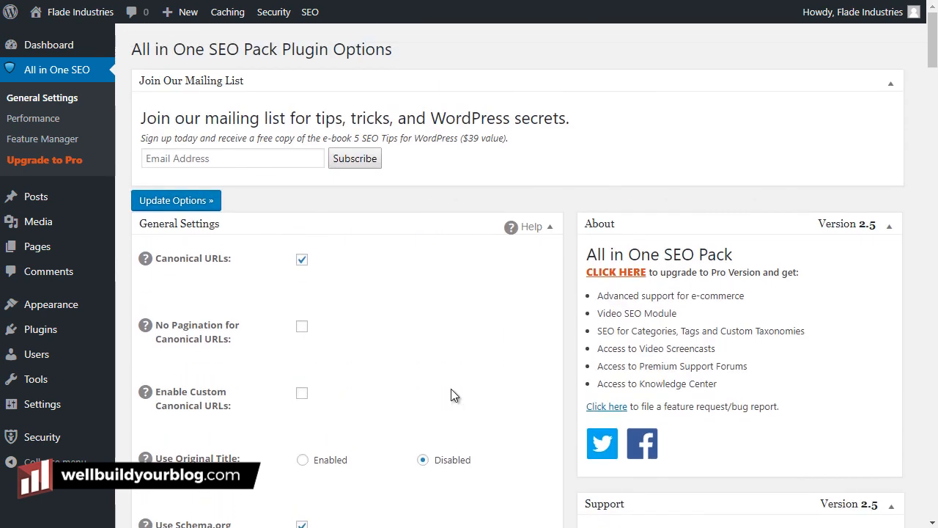
pyautogui.click(39, 139)
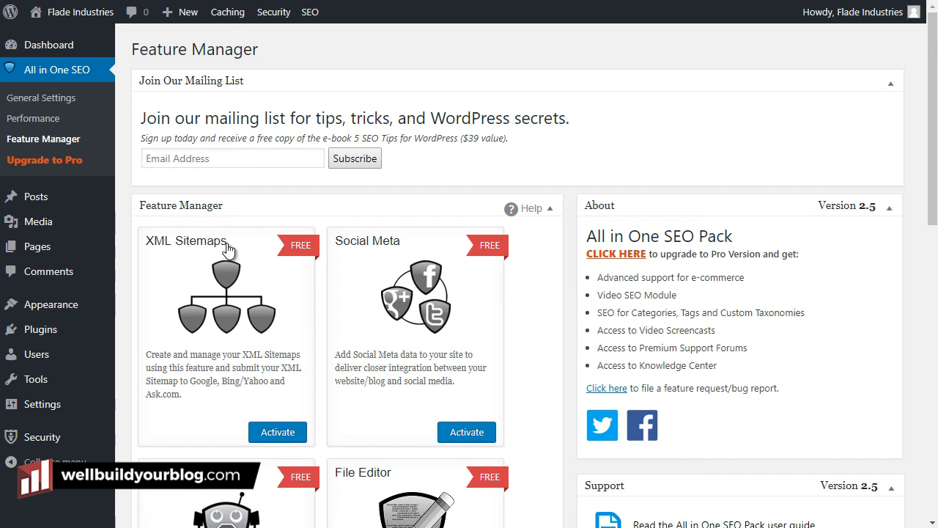
pyautogui.click(282, 438)
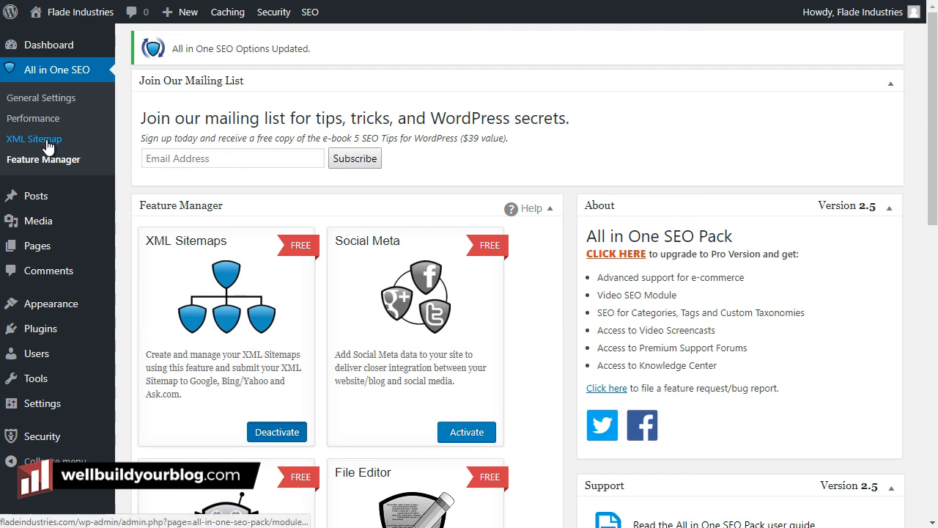
# Step: Open the XML Sitemap settings and set Schedule Updates to Weekly
pyautogui.click(45, 143)
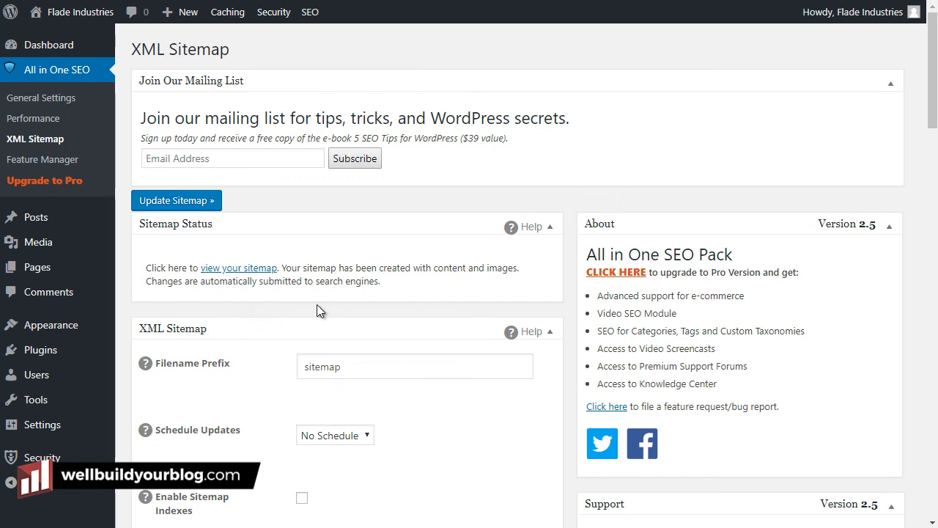
pyautogui.scroll(-5, 321, 292)
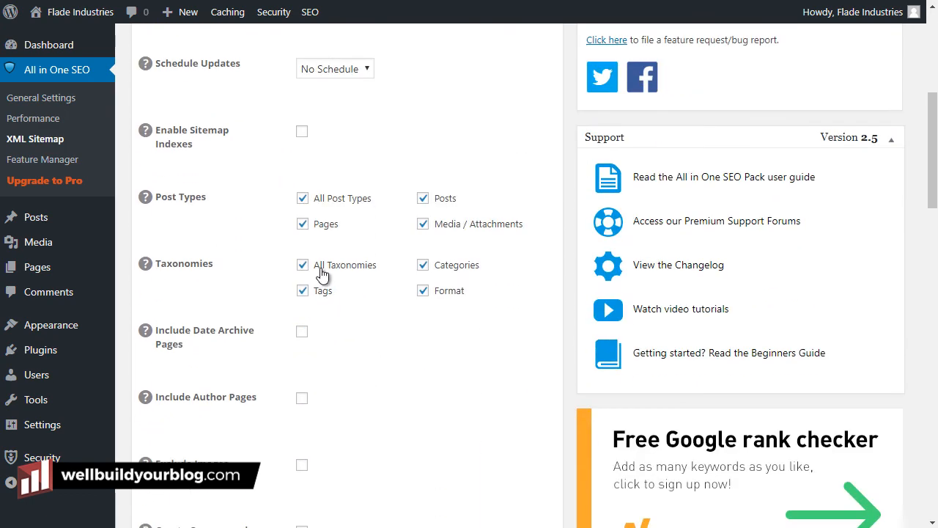
pyautogui.scroll(-10, 319, 275)
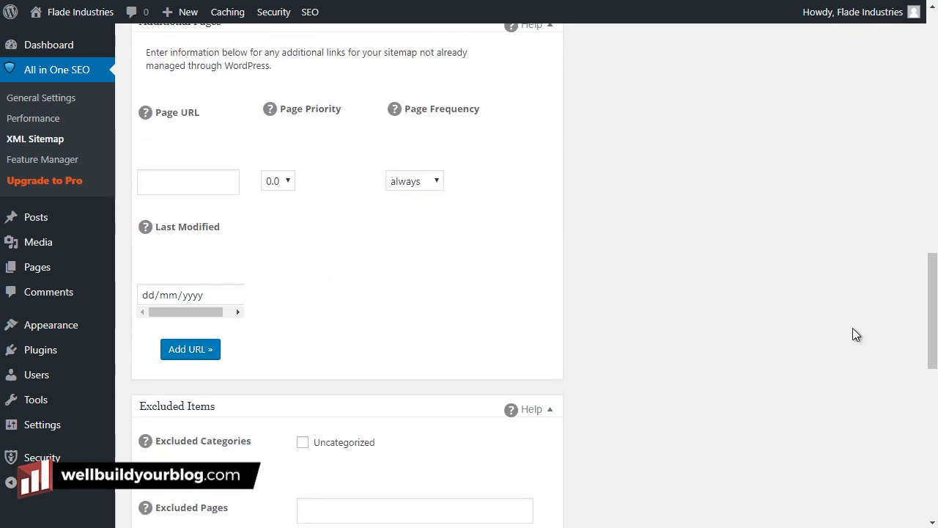
pyautogui.moveTo(933, 319); pyautogui.dragTo(935, 83)
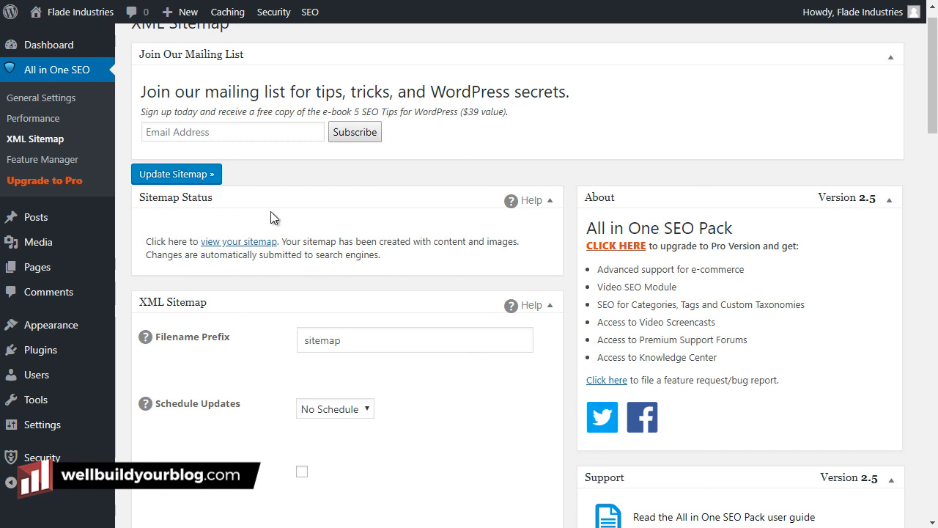
pyautogui.scroll(-1, 249, 266)
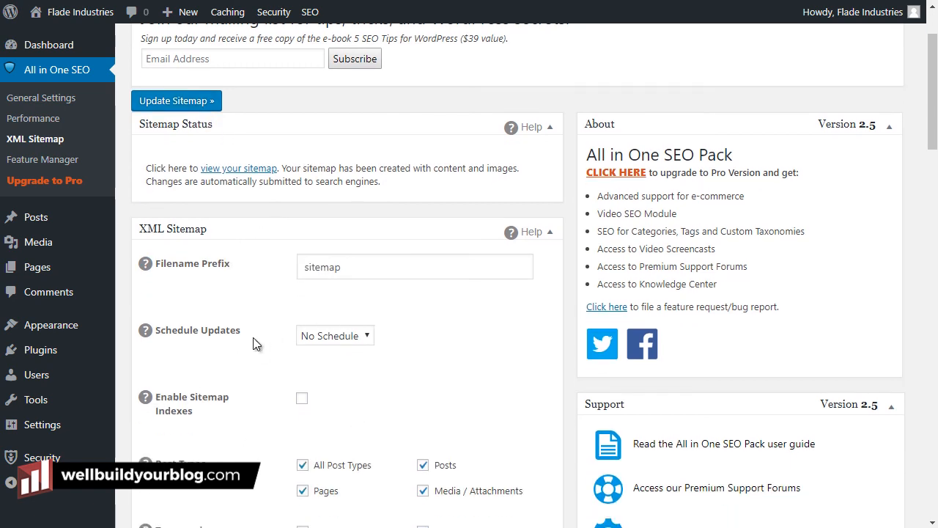
pyautogui.click(339, 334)
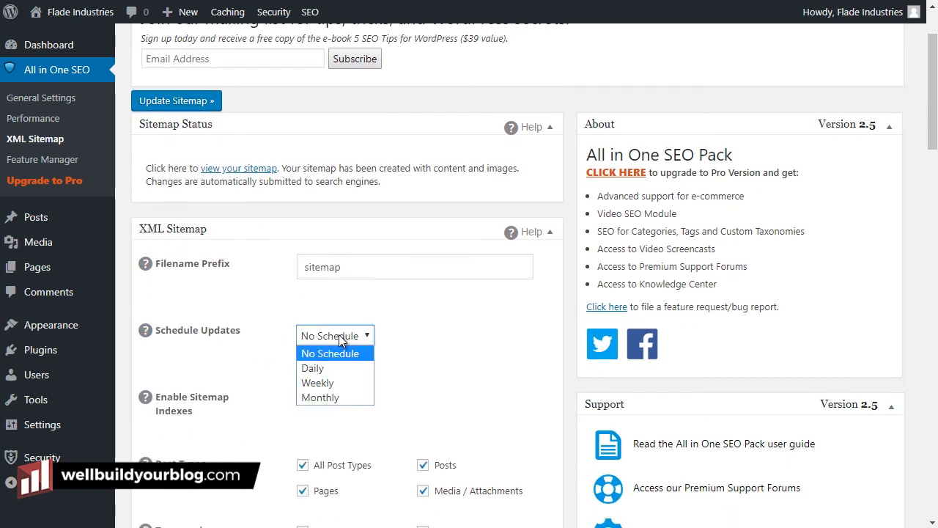
pyautogui.click(337, 382)
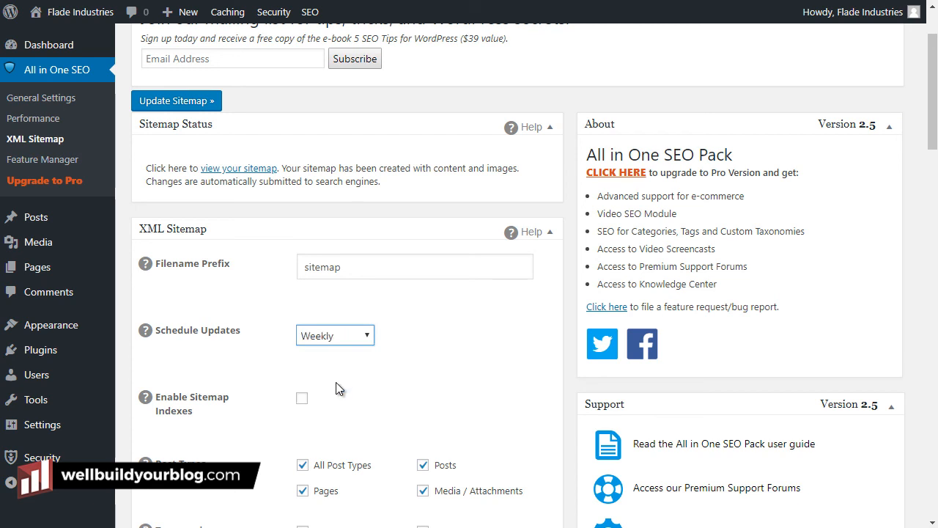
pyautogui.scroll(2, 286, 367)
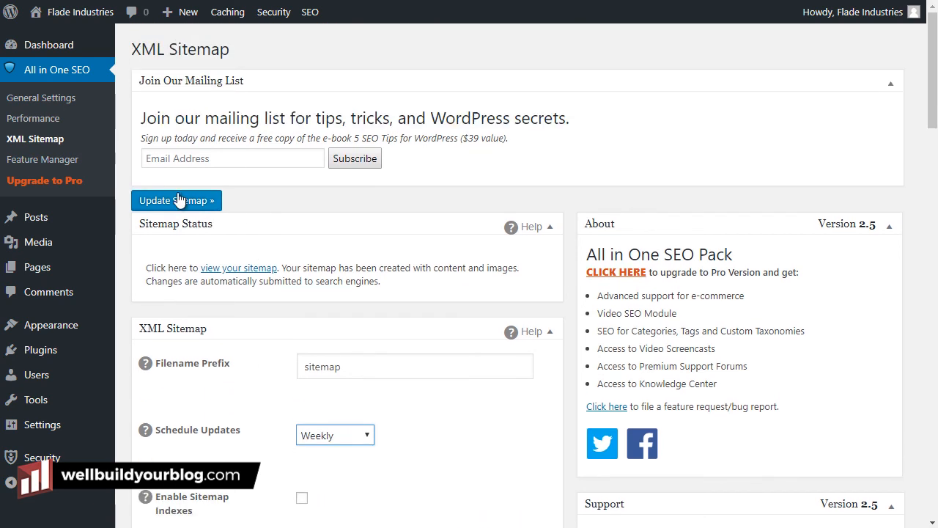
# Step: Save the XML Sitemap settings and look through the remaining sitemap options, including Priorities and Frequencies
pyautogui.click(178, 200)
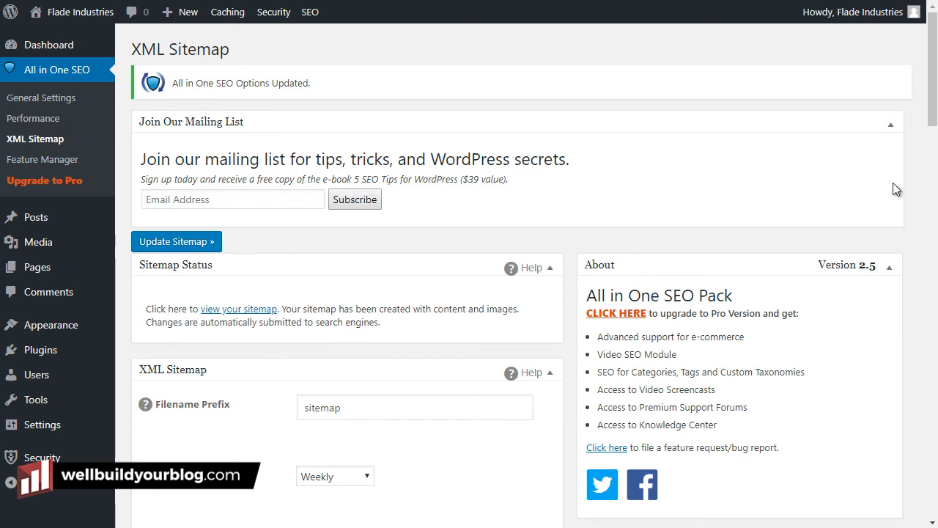
pyautogui.scroll(-15, 349, 290)
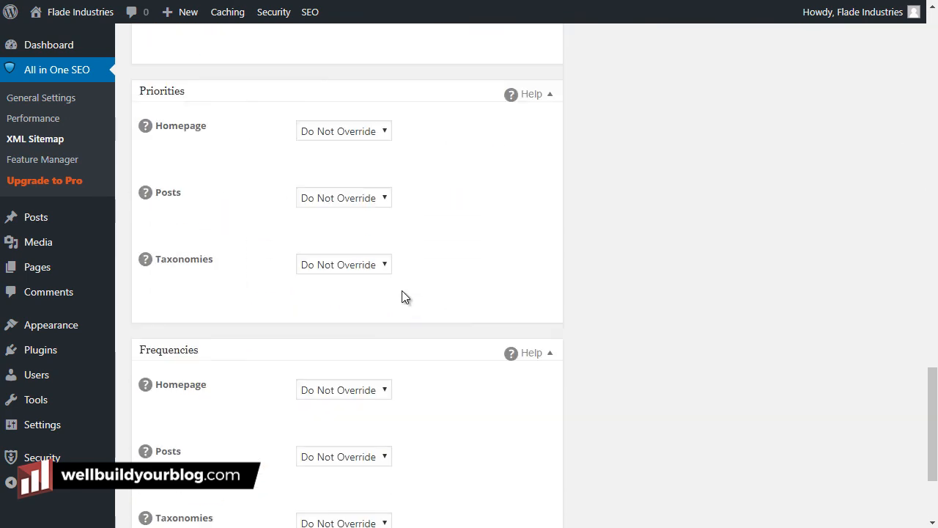
pyautogui.scroll(5, 404, 295)
pyautogui.scroll(10, 493, 429)
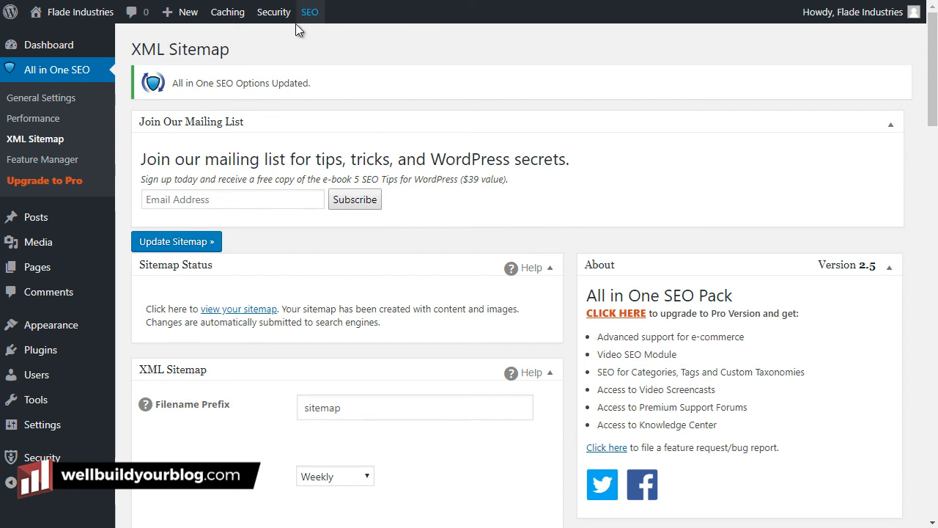
# Step: Create a new post and enter "Building mUscle on the Keto Diet" as its title
pyautogui.moveTo(184, 25)
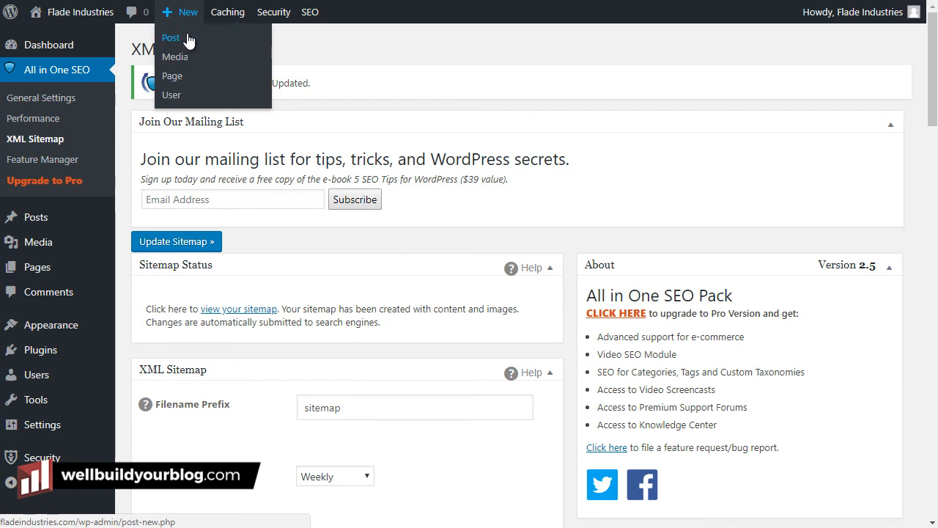
pyautogui.click(180, 38)
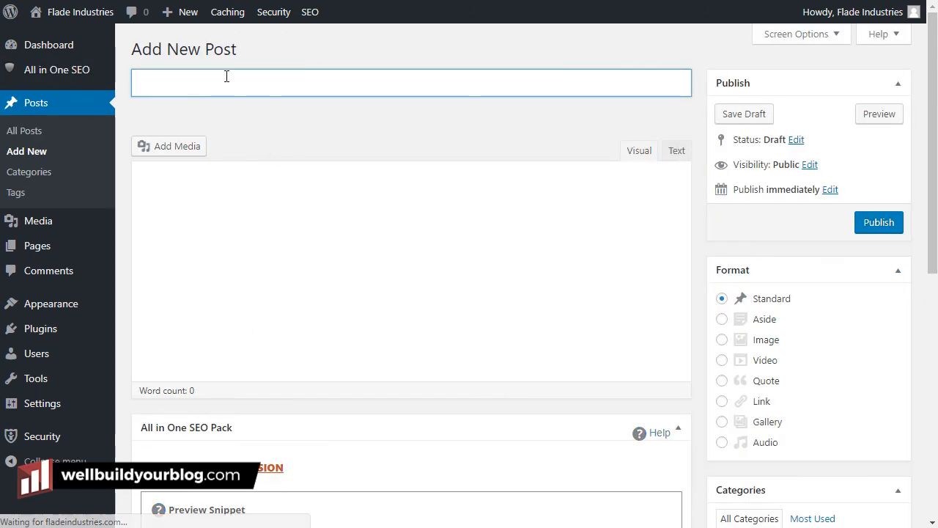
pyautogui.write('Lose We')
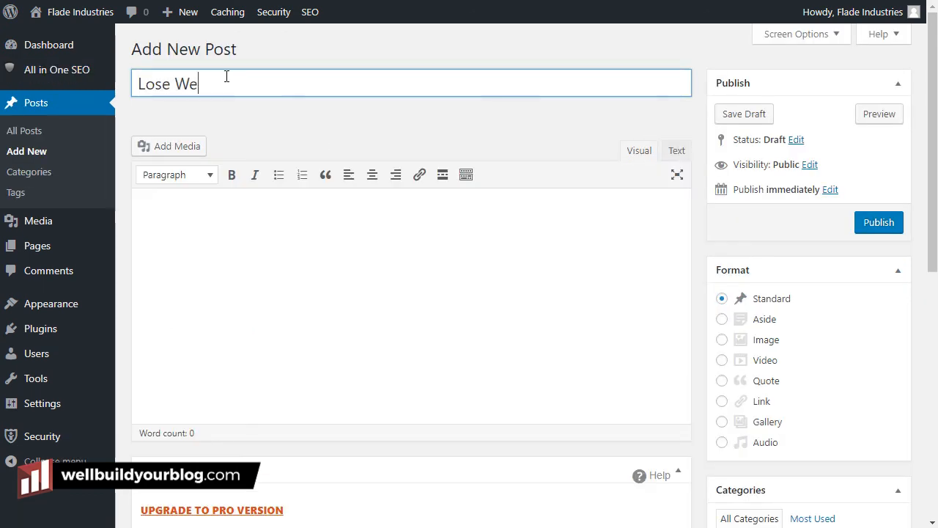
pyautogui.press('BackSpace')
pyautogui.press('BackSpace')
pyautogui.press('BackSpace')
pyautogui.press('BackSpace')
pyautogui.press('BackSpace')
pyautogui.press('BackSpace')
pyautogui.write('BNu')
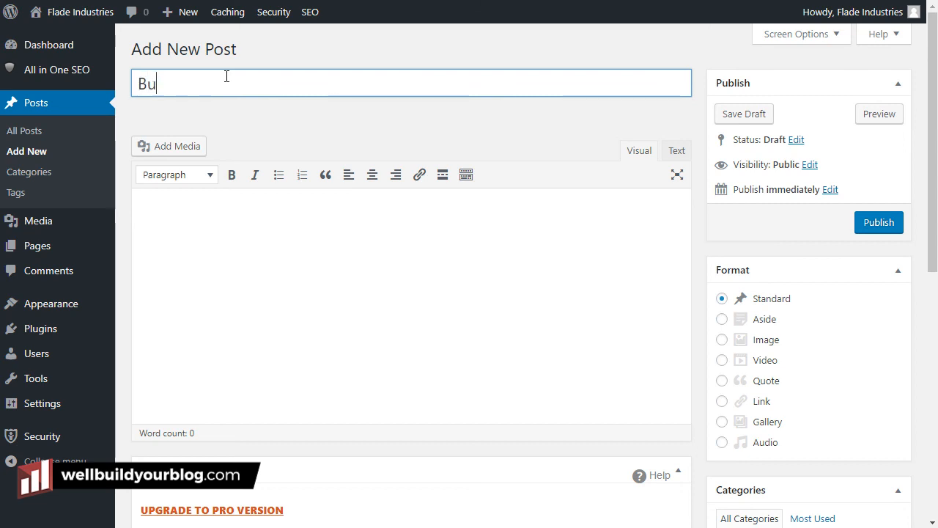
pyautogui.write('ilding mUscle on the Keto Diet')
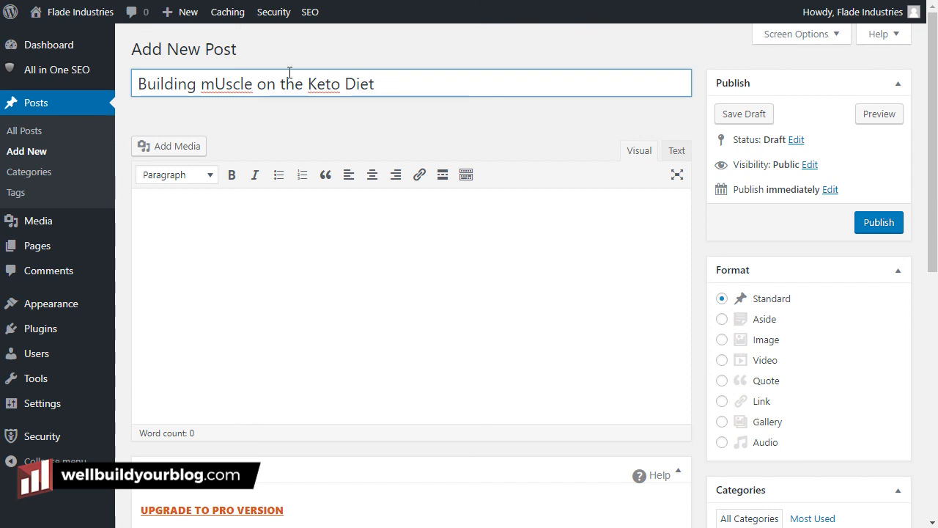
# Step: Correct "mUscle" in the post title to "Muscle" and enter "content." as the post's body text
pyautogui.moveTo(233, 83); pyautogui.dragTo(199, 83)
pyautogui.write('Muys')
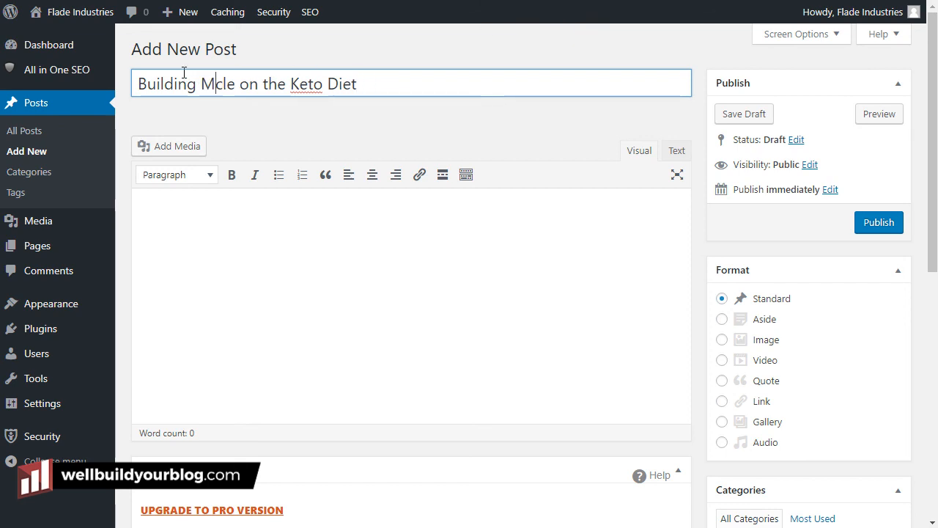
pyautogui.click(229, 82)
pyautogui.press('BackSpace')
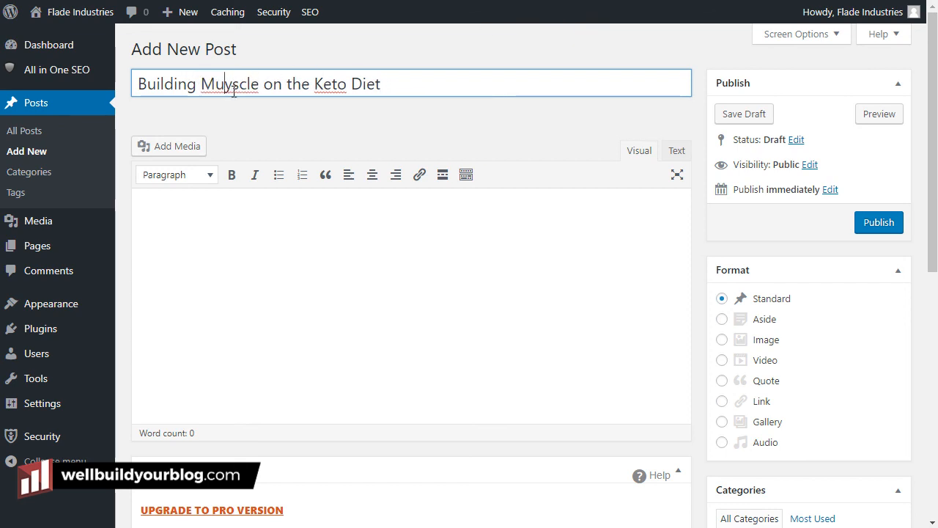
pyautogui.click(323, 255)
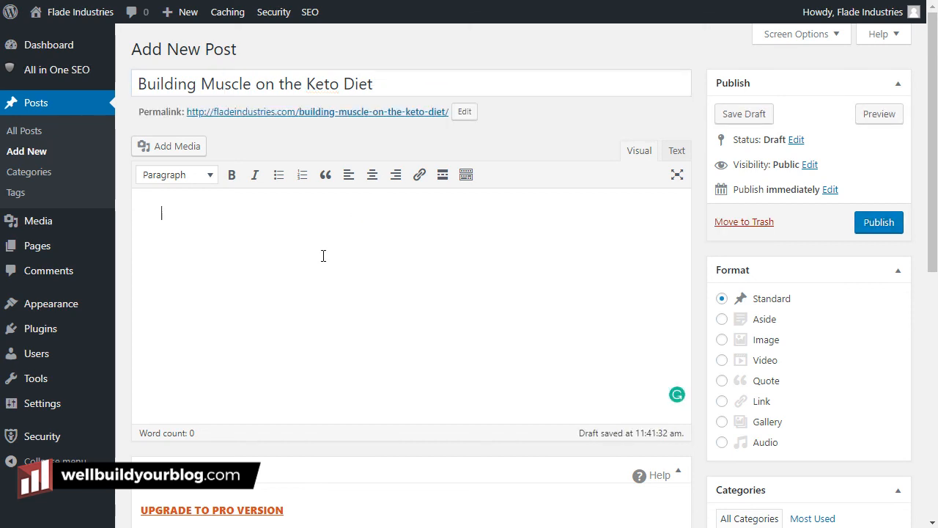
pyautogui.write('content.')
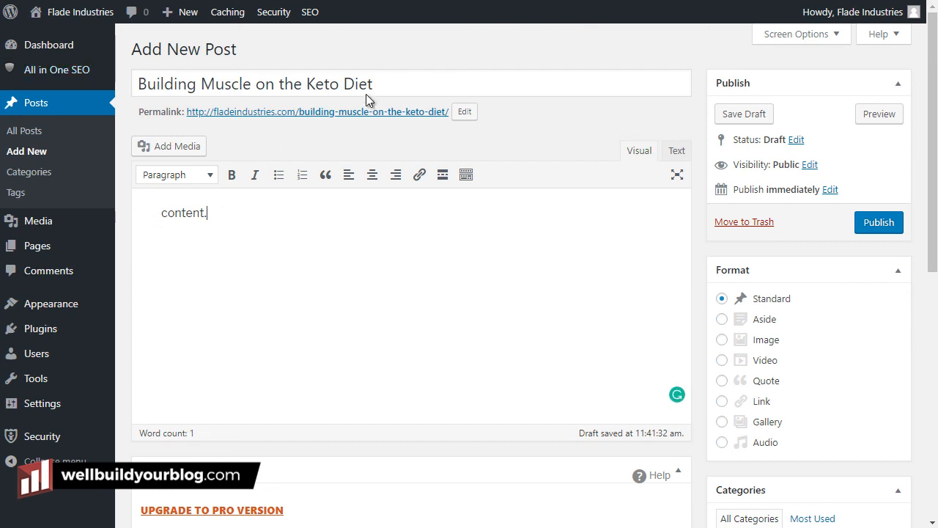
# Step: Copy the post title "Building Muscle on the Keto Diet" into the Title field of the post's All in One SEO Pack section
pyautogui.tripleClick(140, 84)
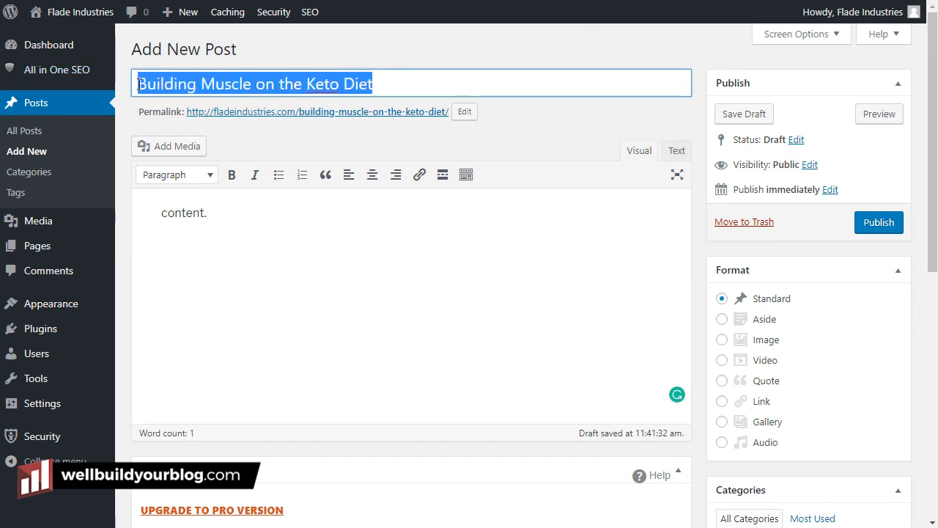
pyautogui.rightClick(221, 83)
pyautogui.click(250, 110)
pyautogui.scroll(-6, 404, 124)
pyautogui.scroll(4, 342, 231)
pyautogui.scroll(-3, 362, 306)
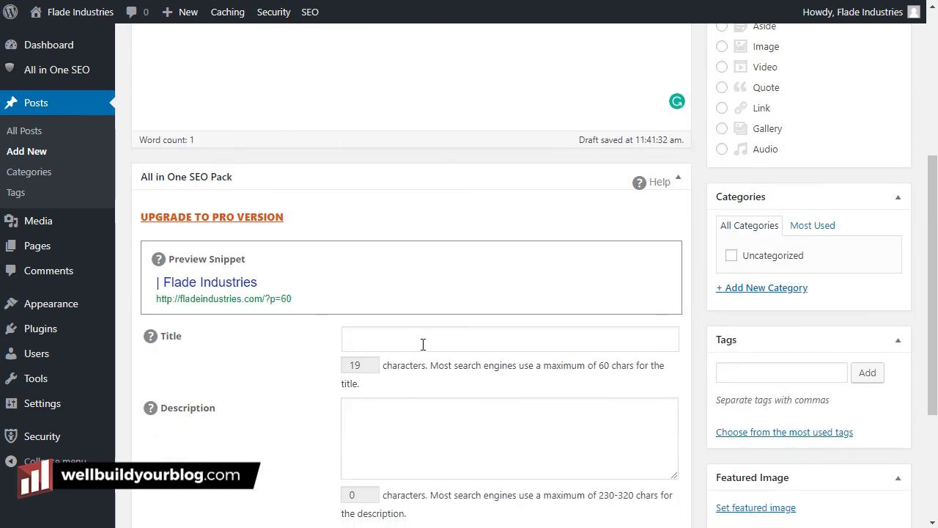
pyautogui.scroll(-2, 442, 238)
pyautogui.scroll(1, 223, 55)
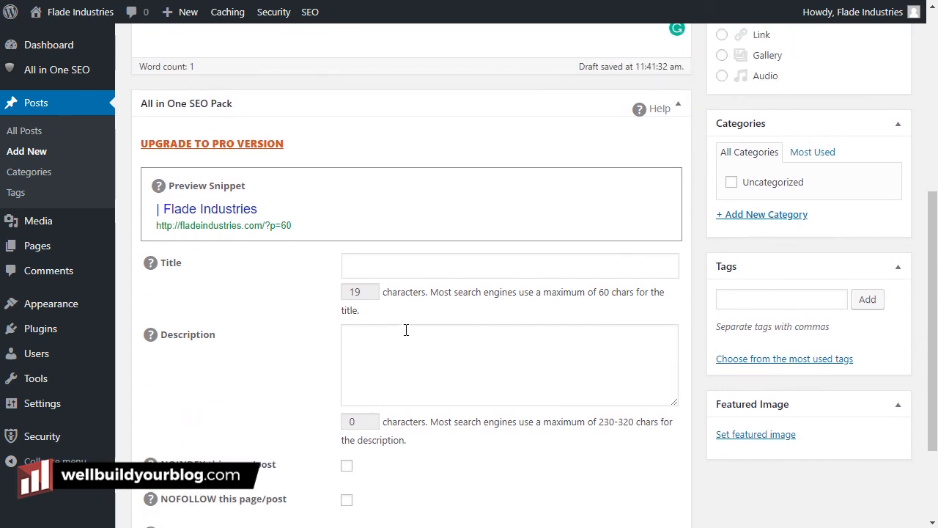
pyautogui.click(363, 262)
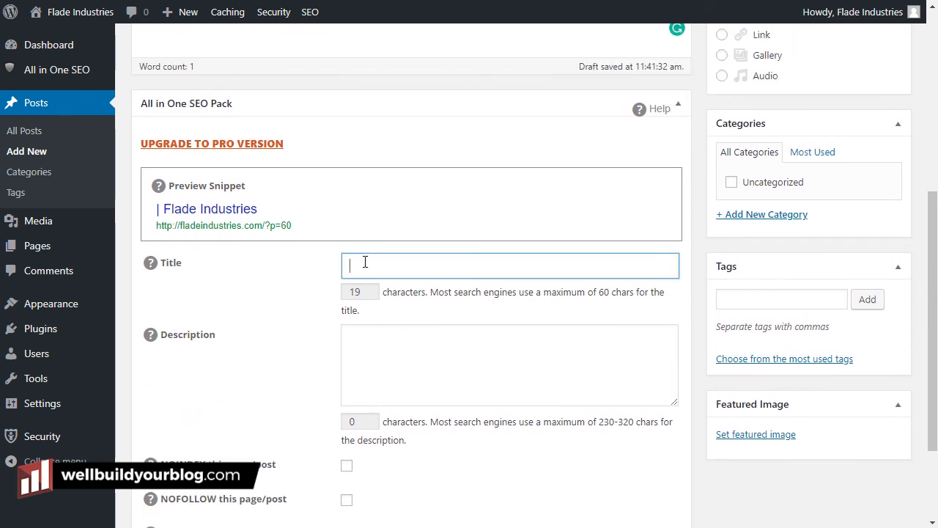
pyautogui.click(388, 264)
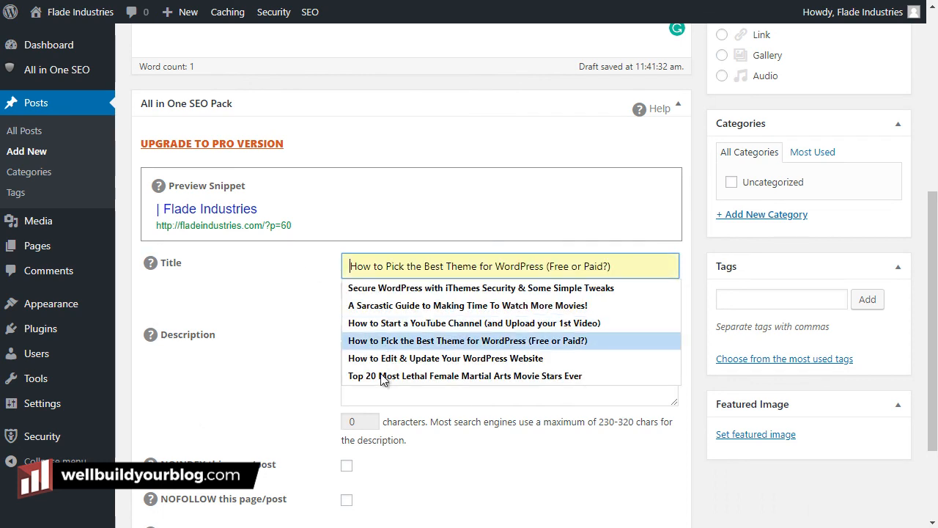
pyautogui.click(272, 283)
pyautogui.click(448, 360)
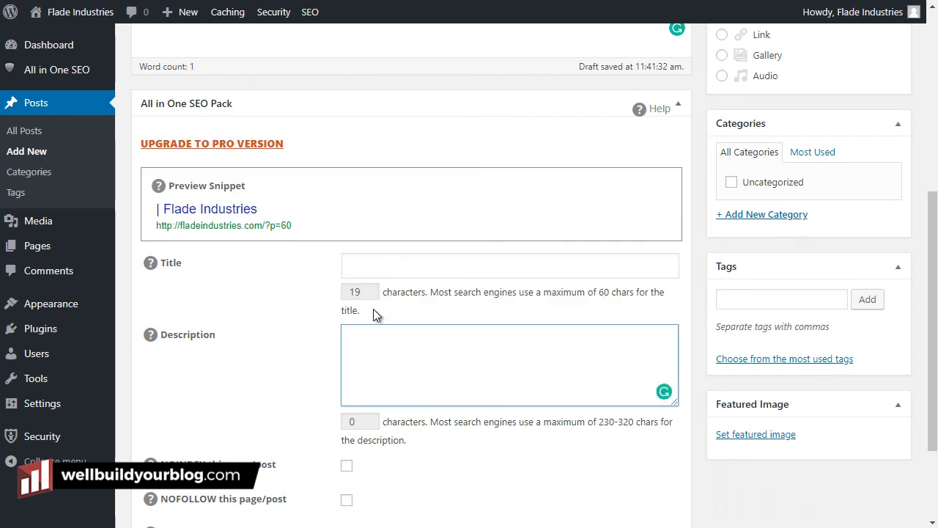
pyautogui.click(363, 265)
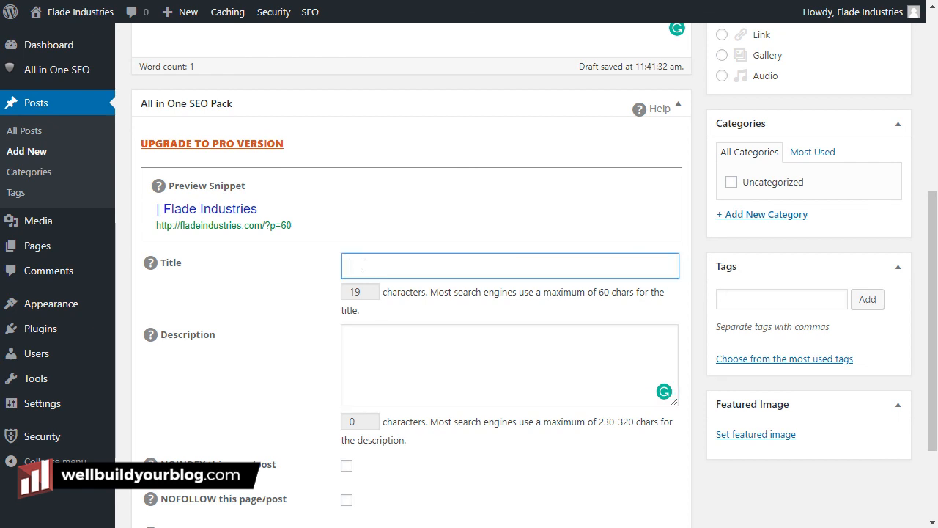
pyautogui.hotkey('ctrl', 'v')
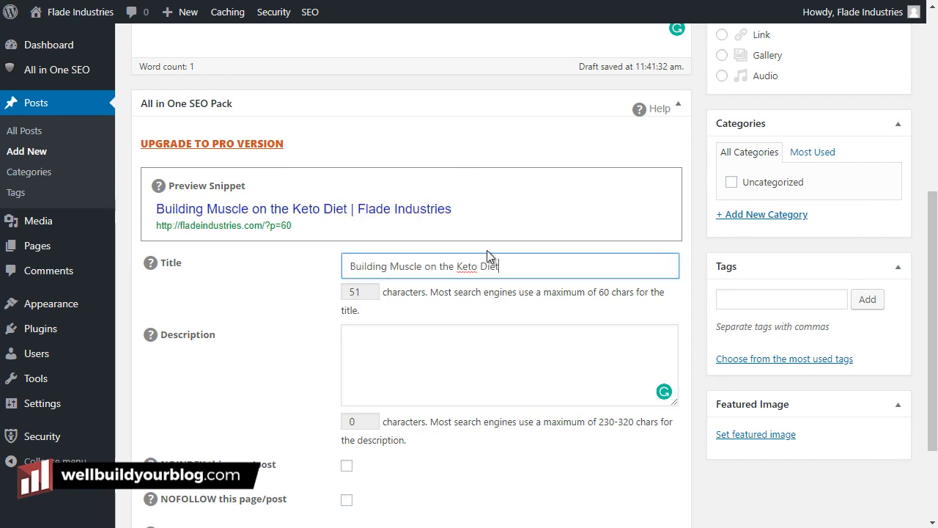
# Step: Try appending "(in 2018)" to the SEO title and remove the addition again
pyautogui.doubleClick(603, 292)
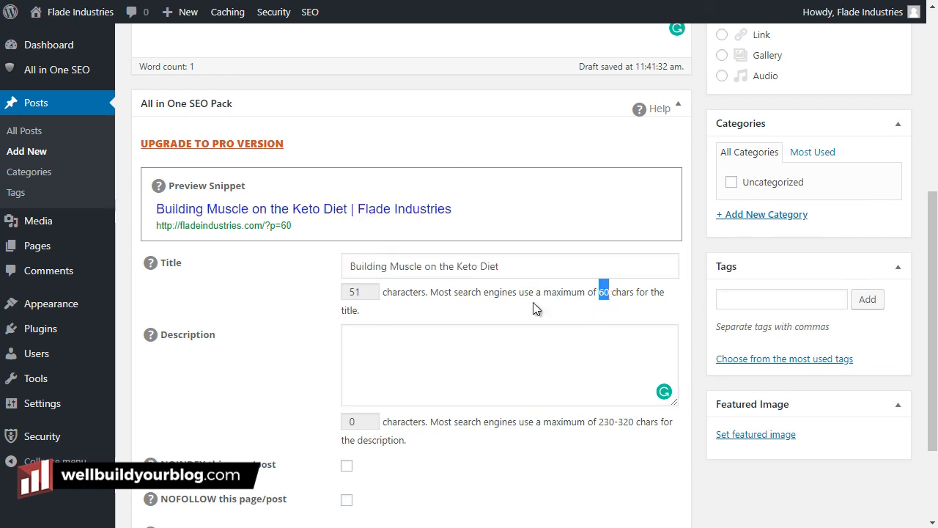
pyautogui.click(527, 265)
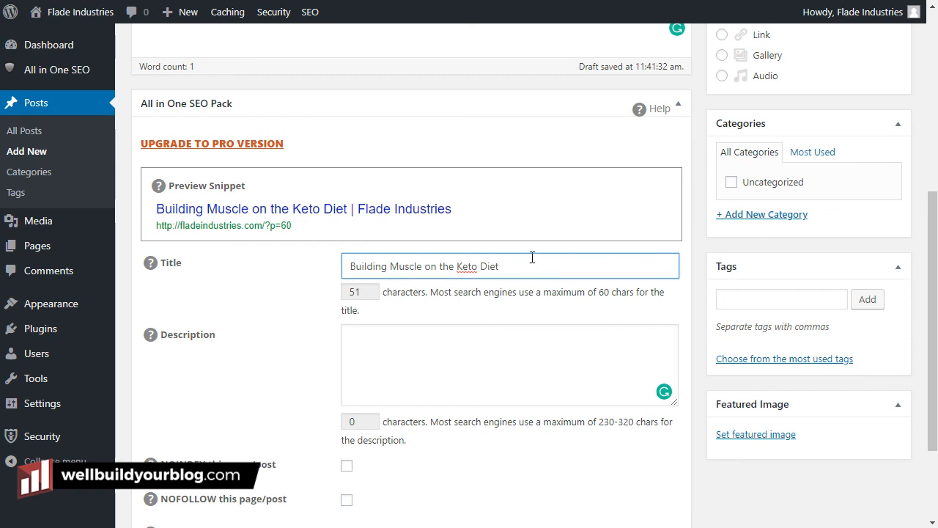
pyautogui.write('(')
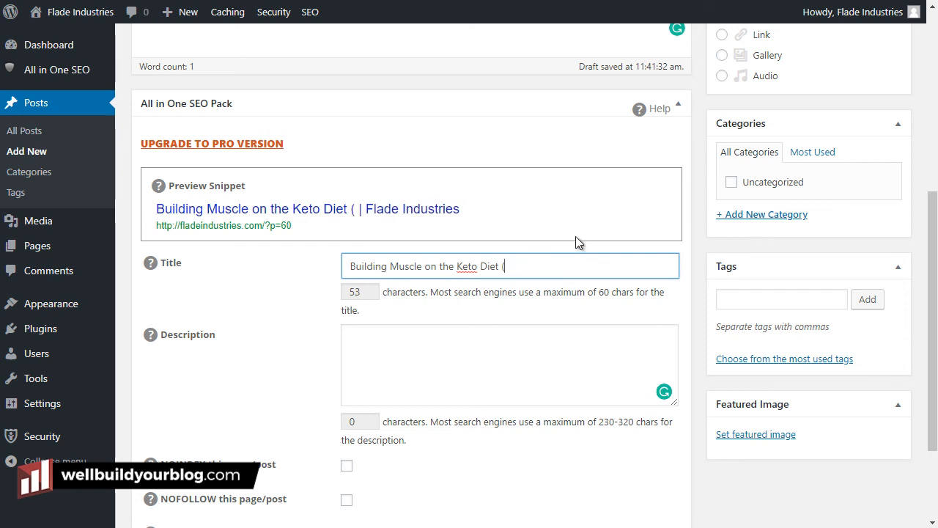
pyautogui.write('in 2018)')
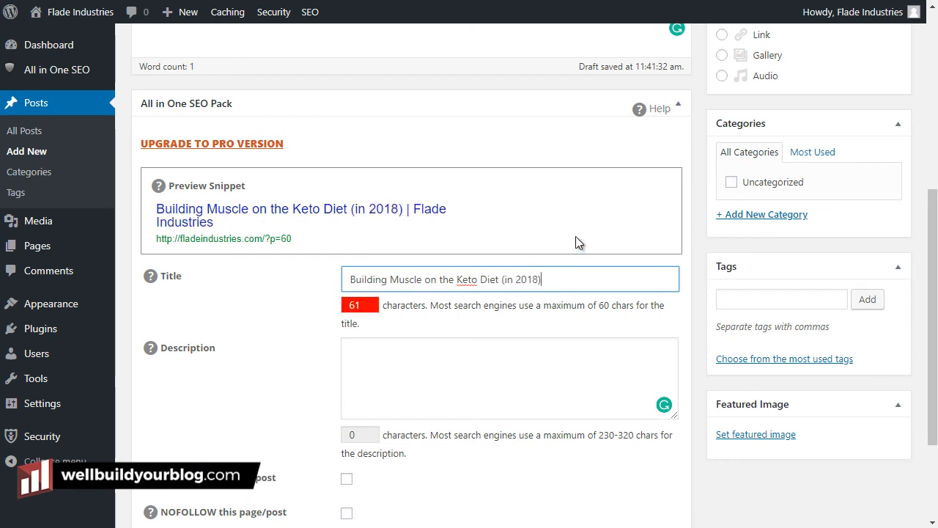
pyautogui.moveTo(565, 273); pyautogui.dragTo(504, 278)
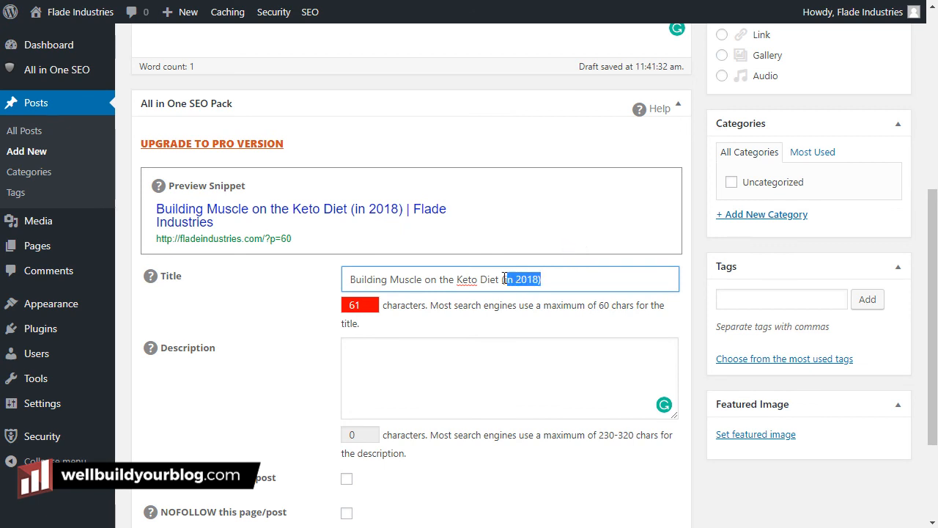
pyautogui.press('BackSpace')
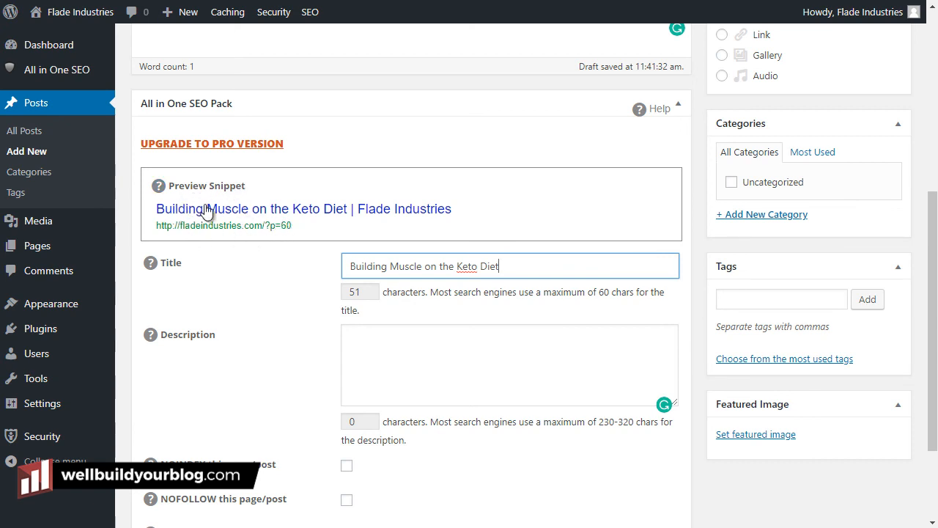
# Step: Enter "The keto diet isn't known for building muscle, but with these tips, you'll be able to pack it on in no time." as the post's SEO description
pyautogui.click(433, 354)
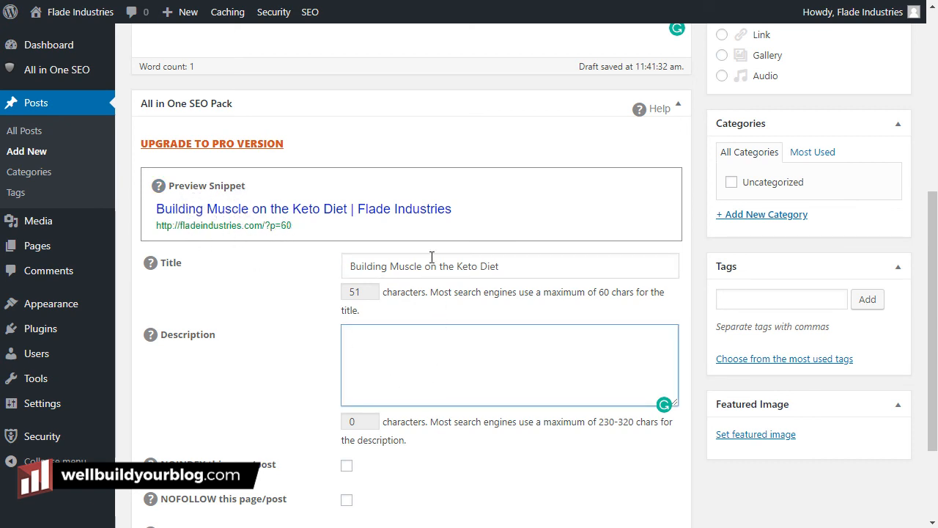
pyautogui.moveTo(422, 267); pyautogui.dragTo(339, 265)
pyautogui.moveTo(456, 267); pyautogui.dragTo(500, 269)
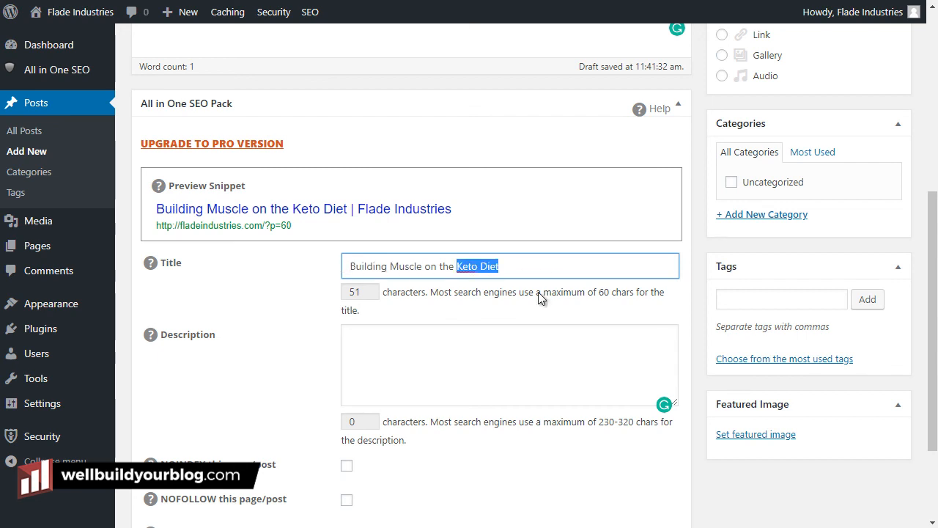
pyautogui.click(502, 357)
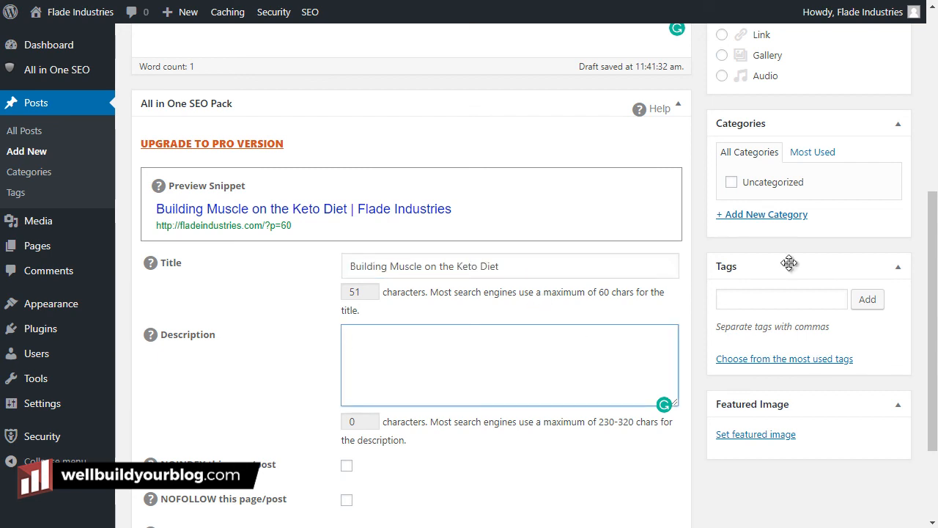
pyautogui.write('The ket')
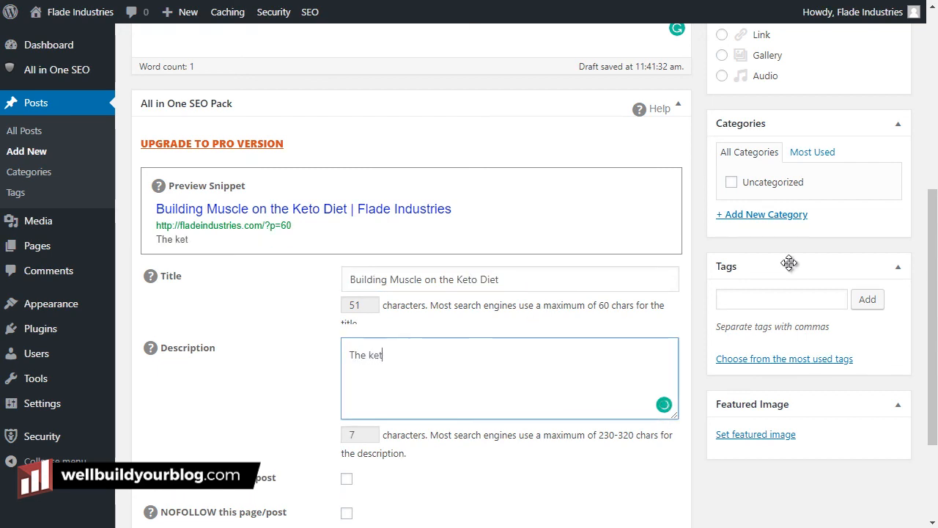
pyautogui.write("o diet isn't ")
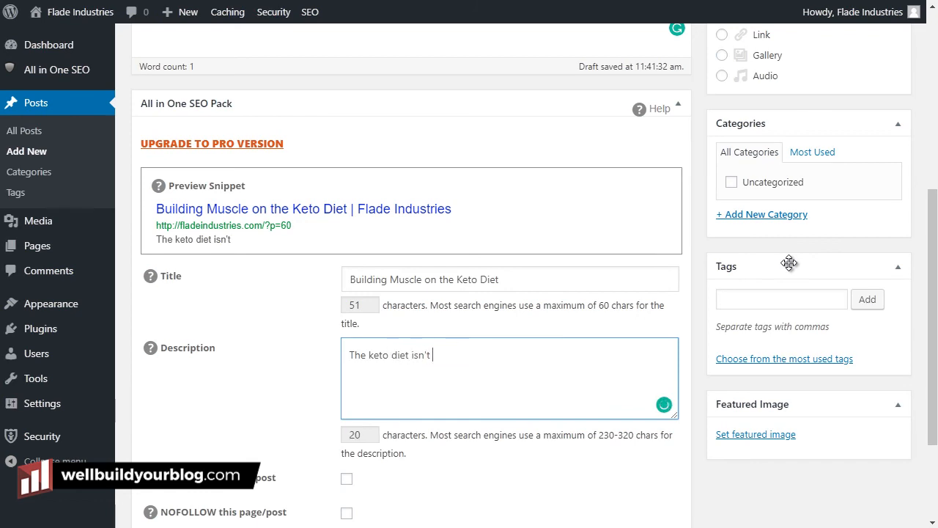
pyautogui.write('known fo rbuilding ')
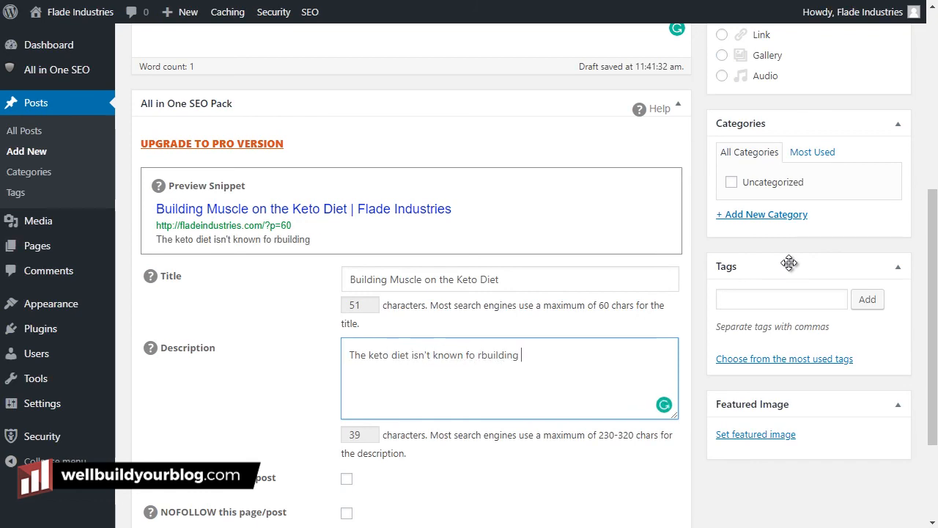
pyautogui.write('muscle, bui')
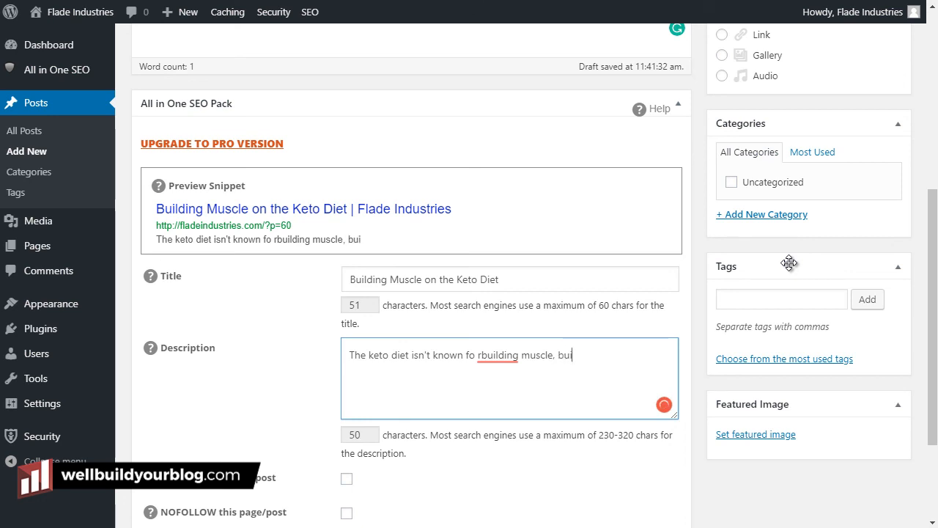
pyautogui.press('BackSpace')
pyautogui.write('t with these tips, you')
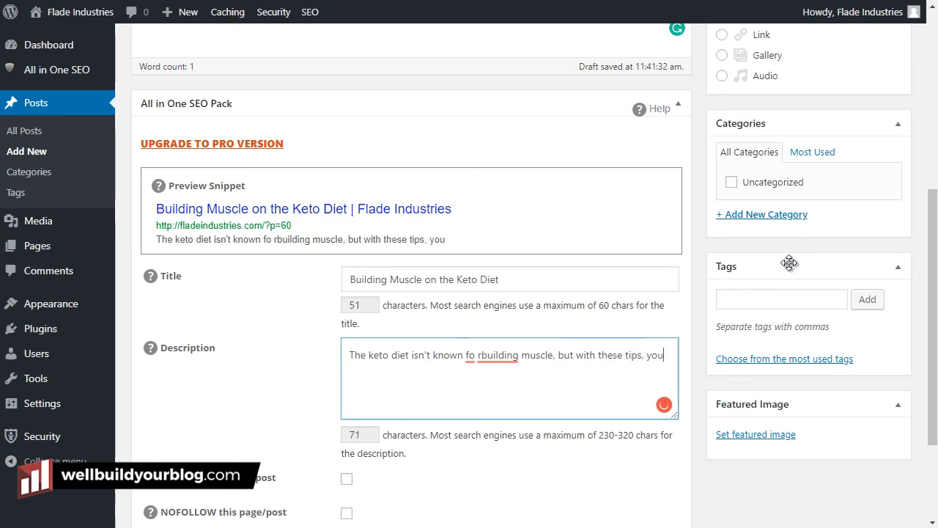
pyautogui.write("'ll be able to pack ")
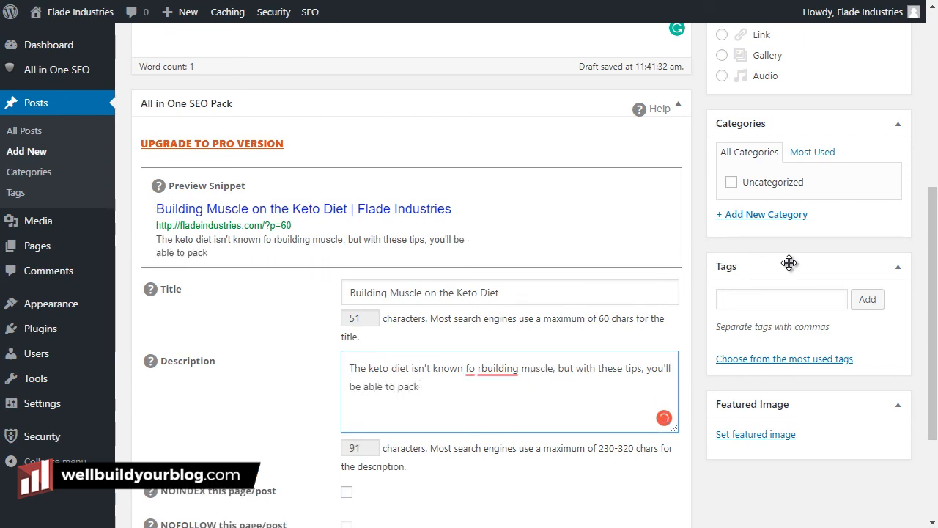
pyautogui.write('it on in no')
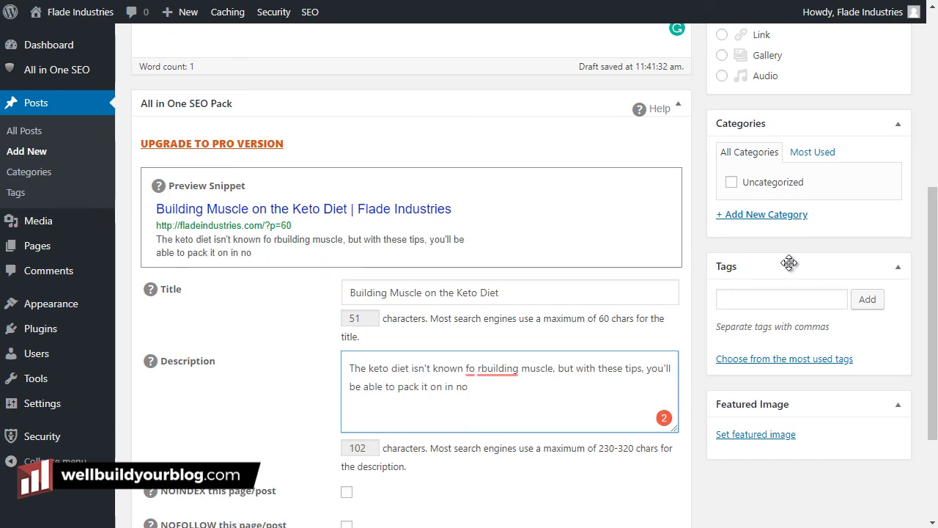
pyautogui.write(' time.')
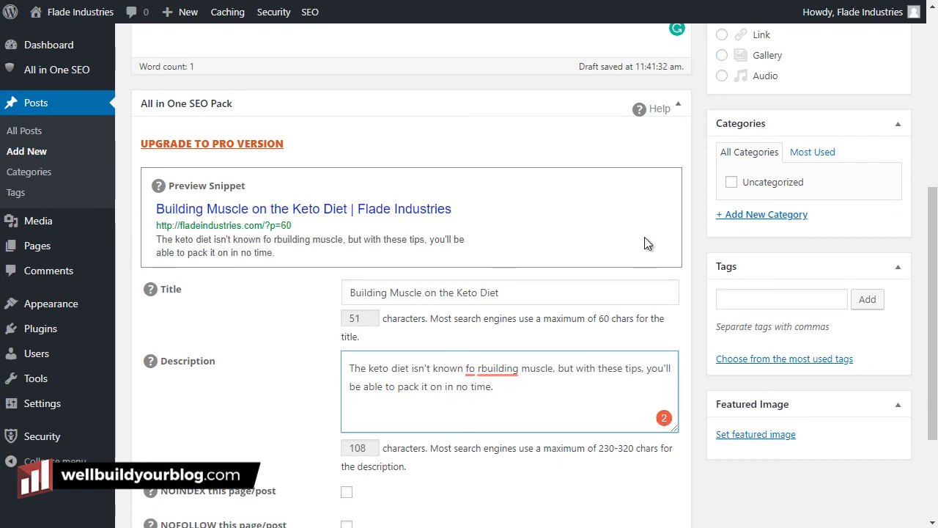
pyautogui.press('BackSpace')
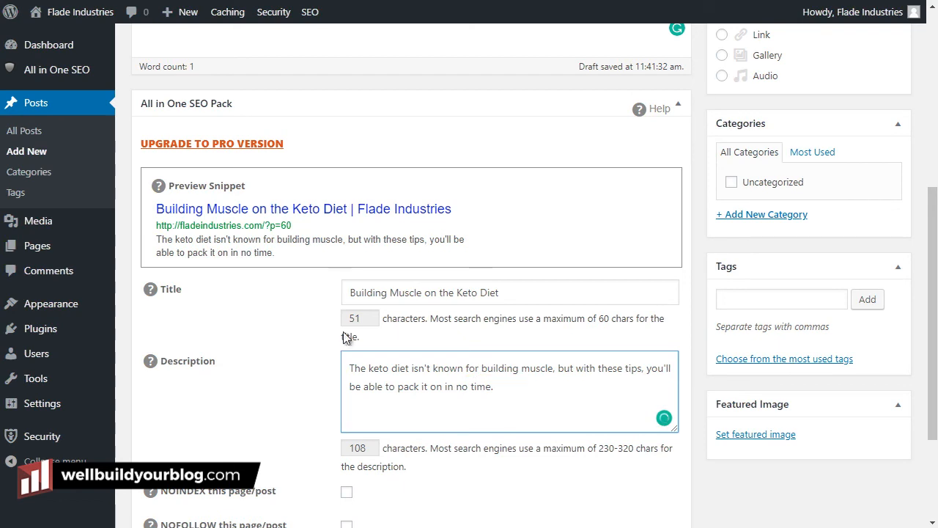
# Step: Change the end of the SEO description so that it reads "you'll be able to pack it on the muscle in no time!"
pyautogui.moveTo(388, 369); pyautogui.dragTo(433, 368)
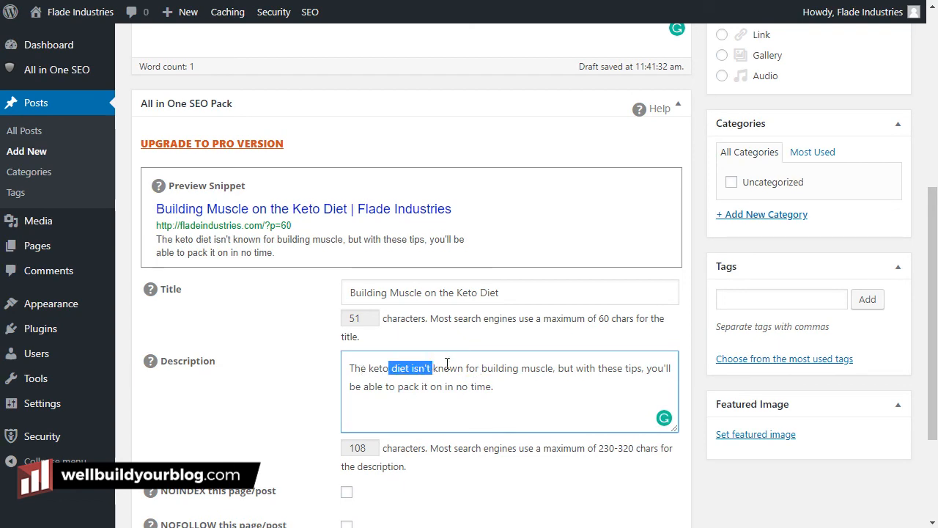
pyautogui.click(573, 367)
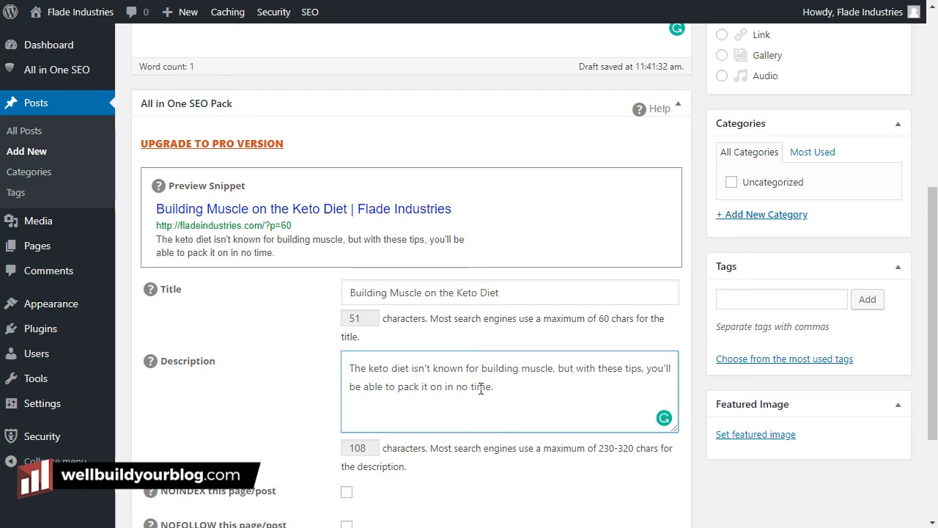
pyautogui.moveTo(495, 386); pyautogui.dragTo(430, 386)
pyautogui.write('o')
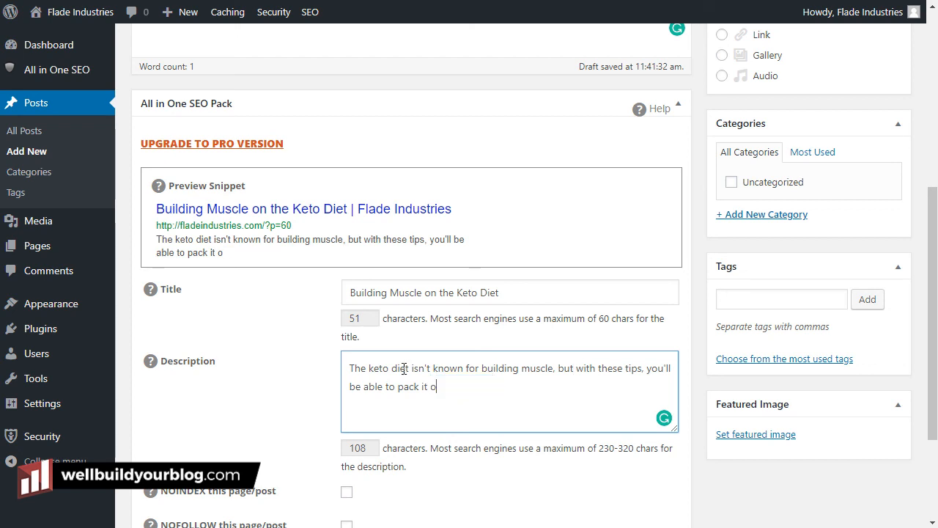
pyautogui.write('n the msucle ')
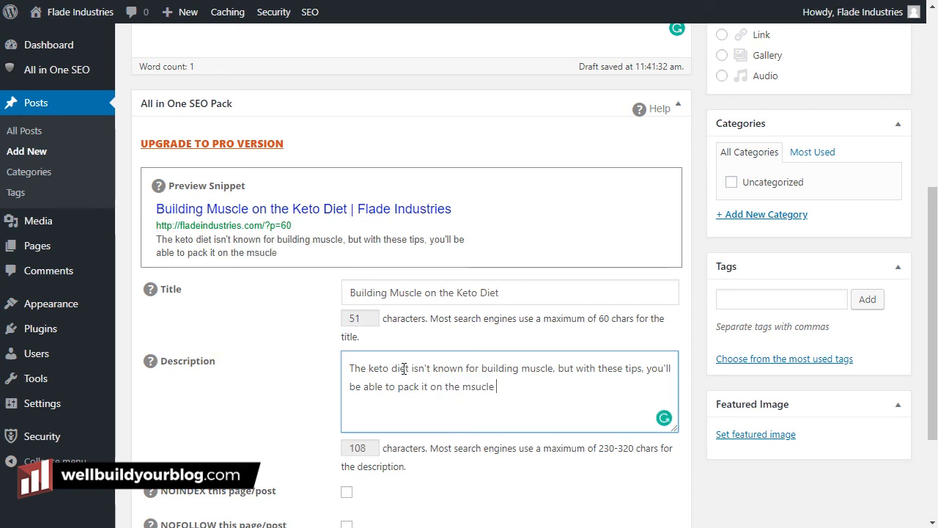
pyautogui.write('in no time!')
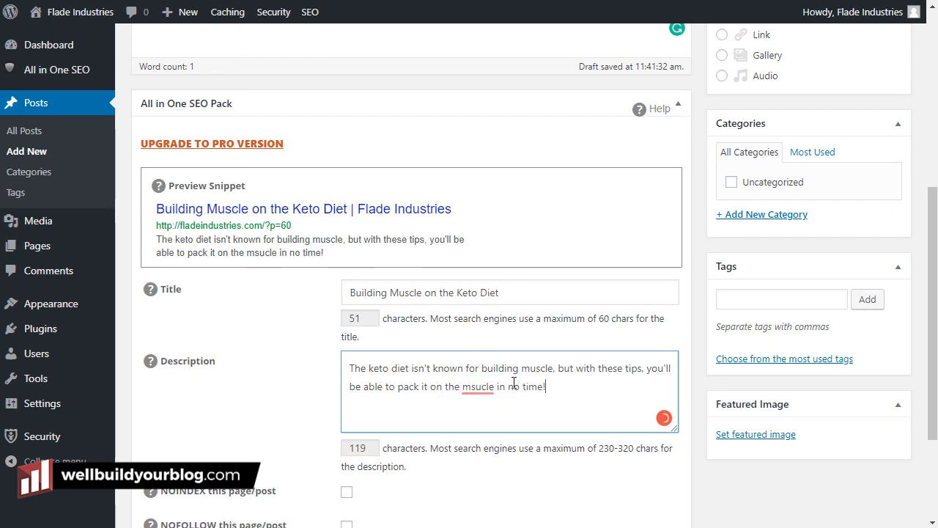
pyautogui.moveTo(481, 390); pyautogui.dragTo(472, 390)
pyautogui.press('BackSpace')
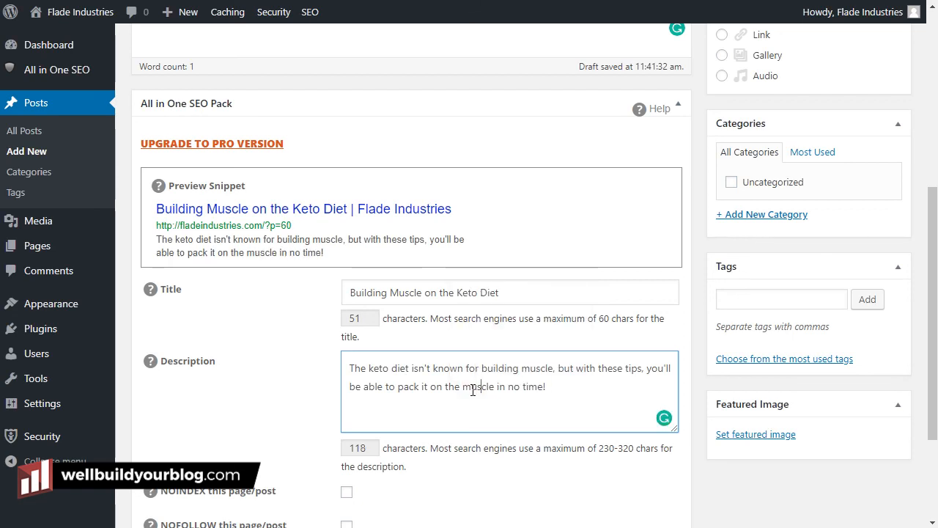
pyautogui.click(359, 291)
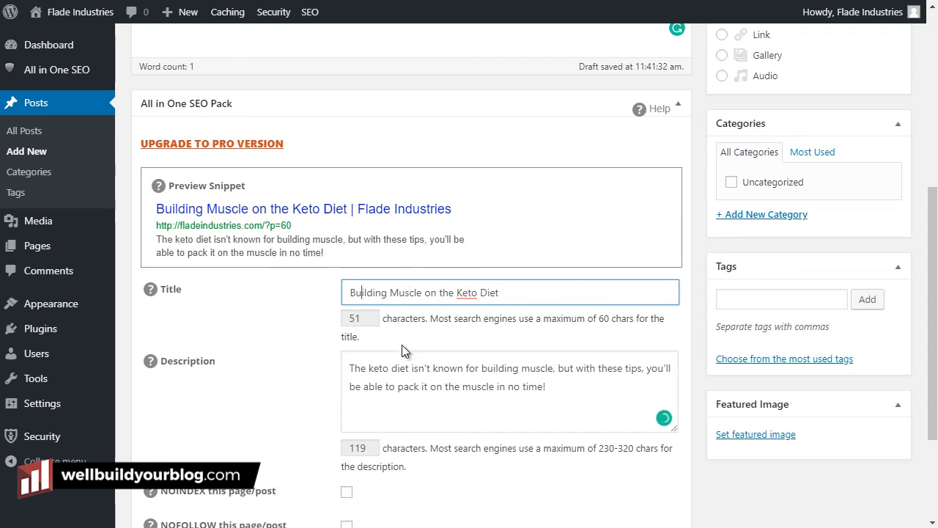
pyautogui.click(381, 367)
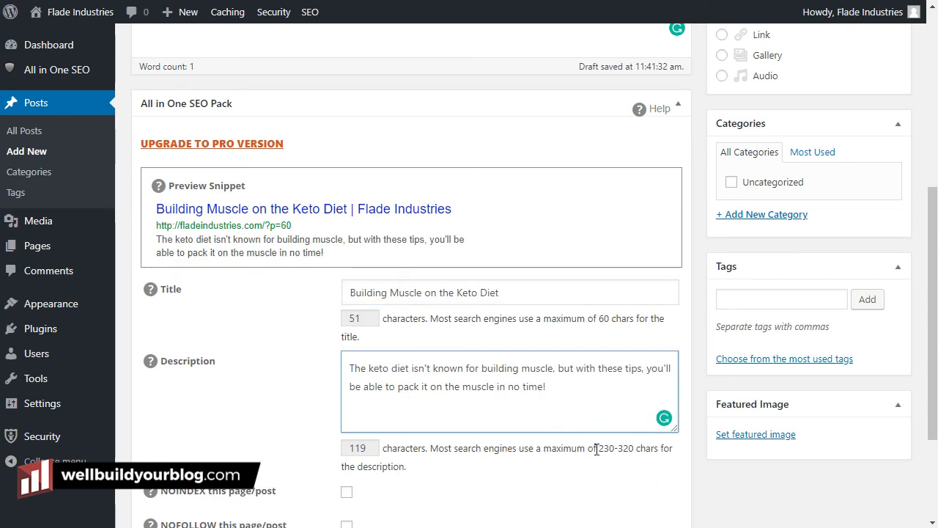
pyautogui.moveTo(600, 448); pyautogui.dragTo(633, 447)
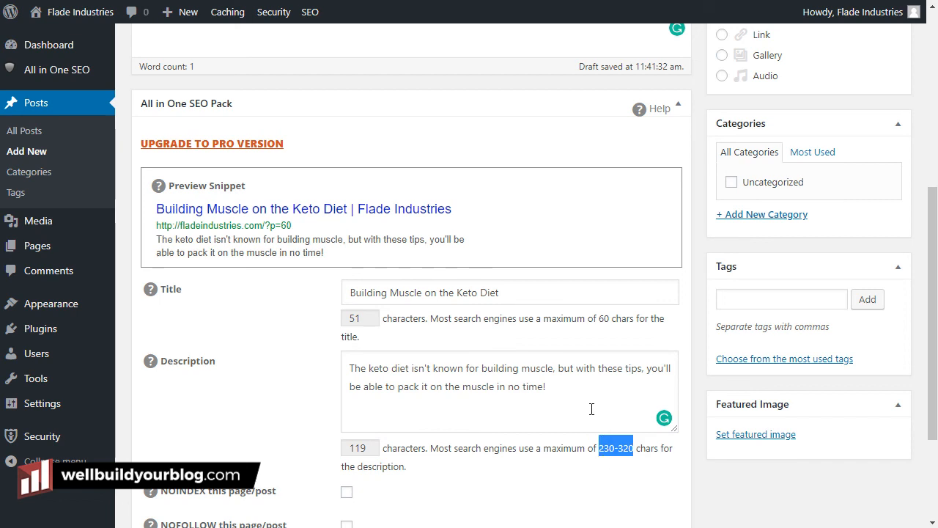
pyautogui.click(567, 380)
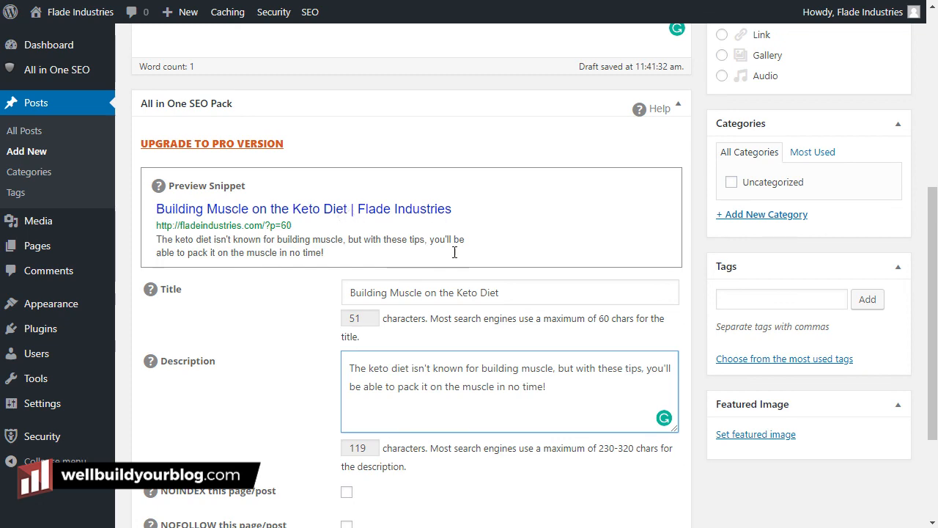
# Step: Save the post as a draft and open the General Settings of All in One SEO
pyautogui.scroll(5, 559, 312)
pyautogui.click(746, 122)
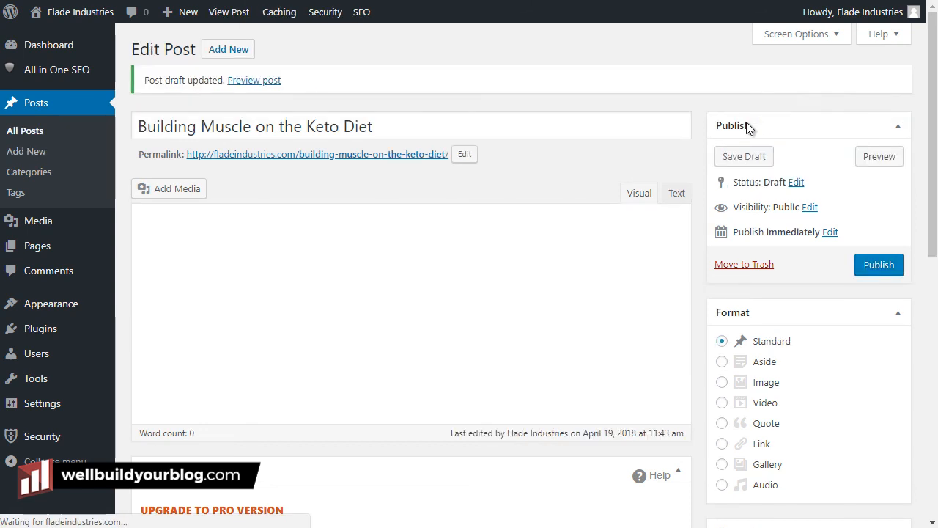
pyautogui.moveTo(21, 69)
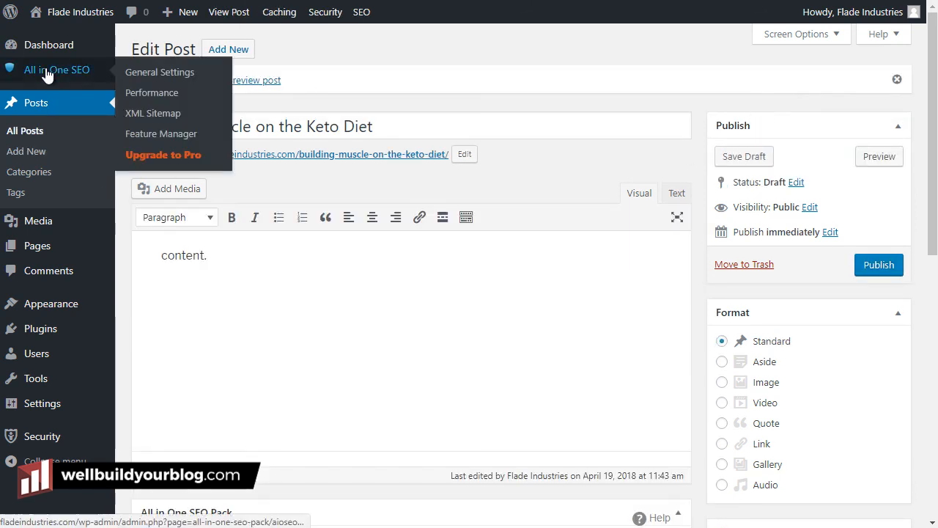
pyautogui.click(176, 74)
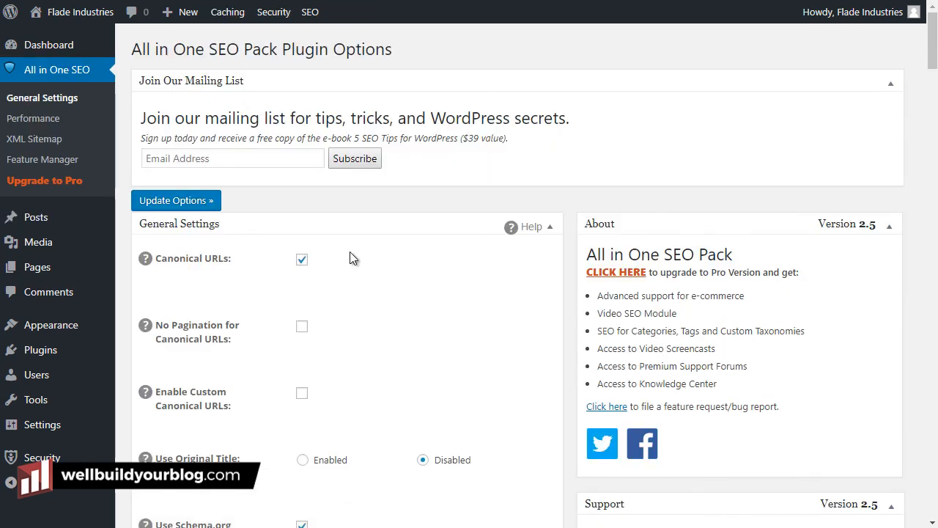
# Step: Shorten the Post Title Format to "%post_title%" by removing the blog title part, and save the plugin options
pyautogui.scroll(-6, 348, 255)
pyautogui.scroll(-7, 347, 261)
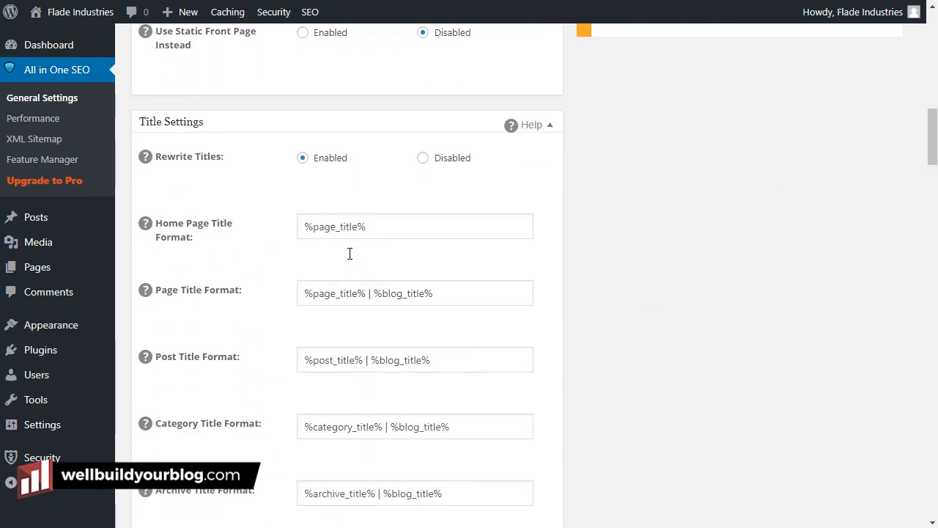
pyautogui.scroll(-1, 419, 232)
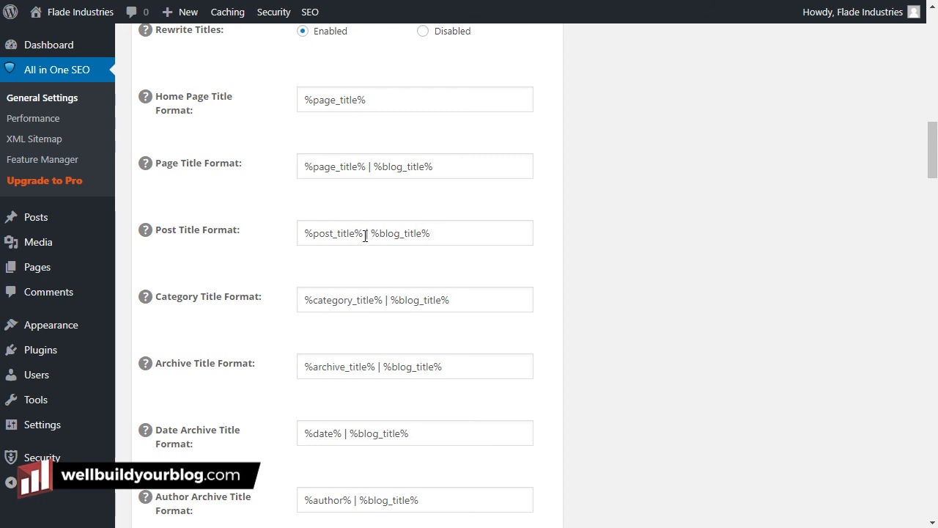
pyautogui.moveTo(363, 233); pyautogui.dragTo(469, 224)
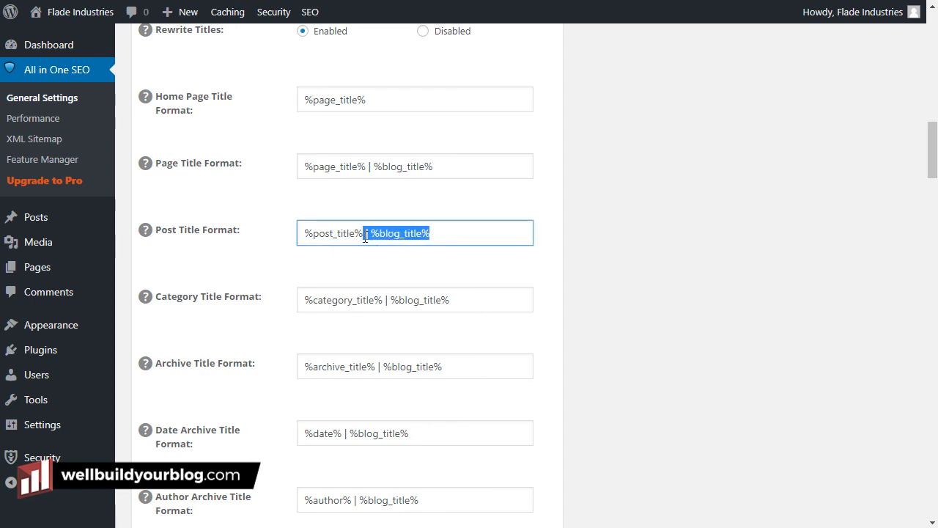
pyautogui.press('BackSpace')
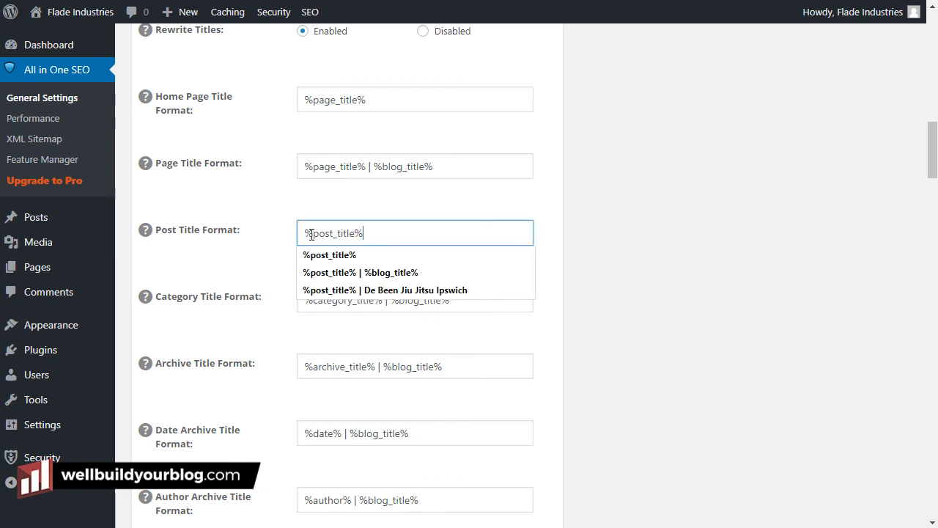
pyautogui.scroll(10, 654, 408)
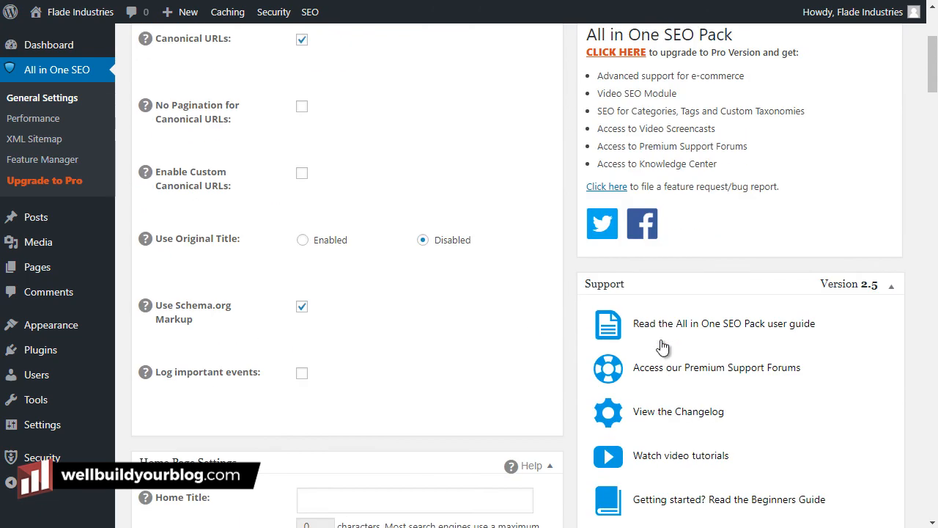
pyautogui.click(167, 208)
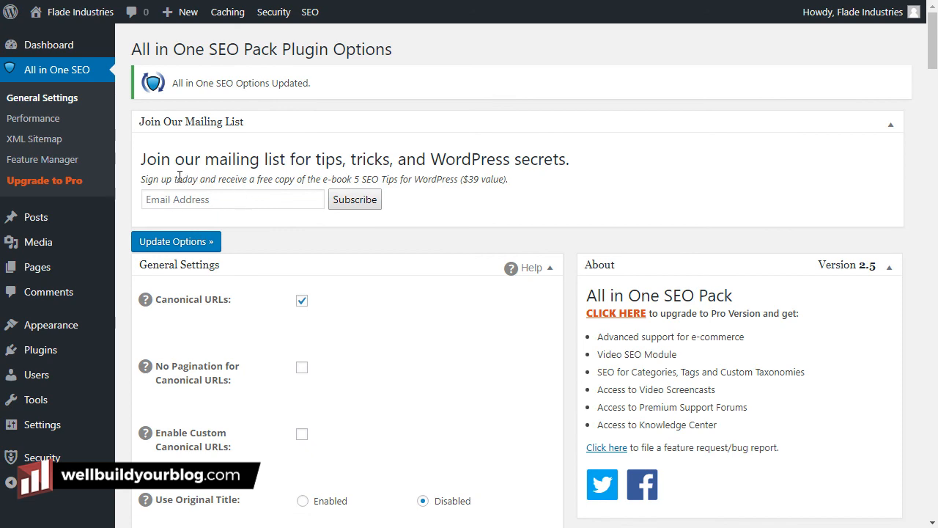
# Step: Reopen the "Building Muscle on the Keto Diet" draft and check its preview snippet and the SEO title's character count
pyautogui.moveTo(53, 220)
pyautogui.click(144, 223)
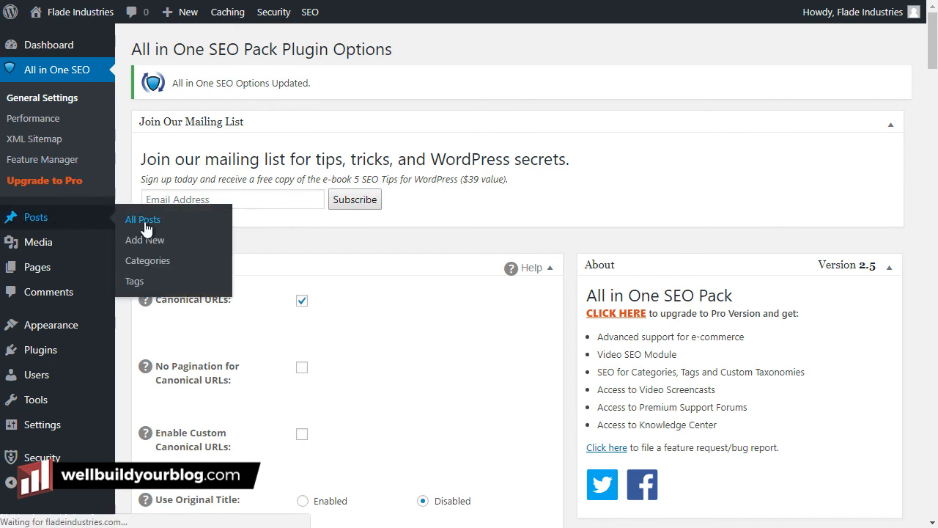
pyautogui.click(211, 154)
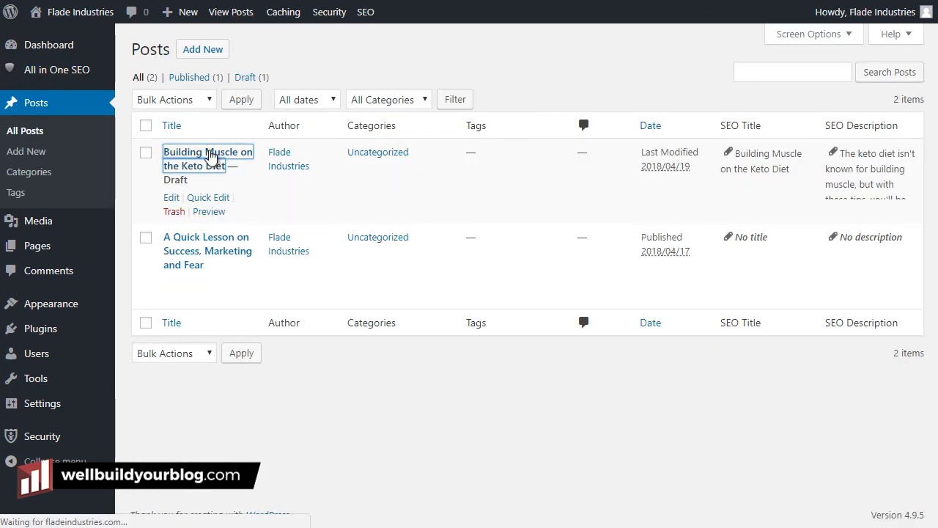
pyautogui.scroll(-4, 480, 258)
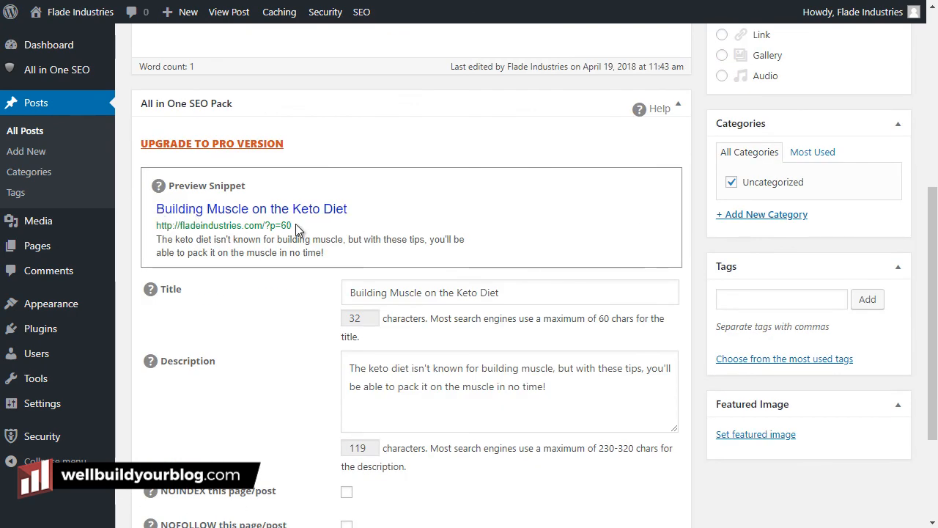
pyautogui.click(361, 319)
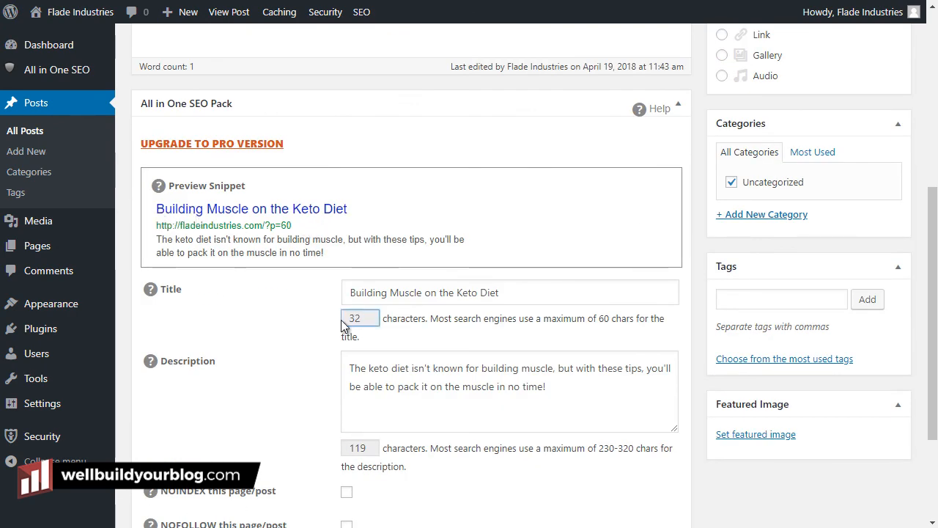
# Step: Extend the SEO title with "(10 fast tips)" and replace that ending with "(Free Report inside)"
pyautogui.click(546, 295)
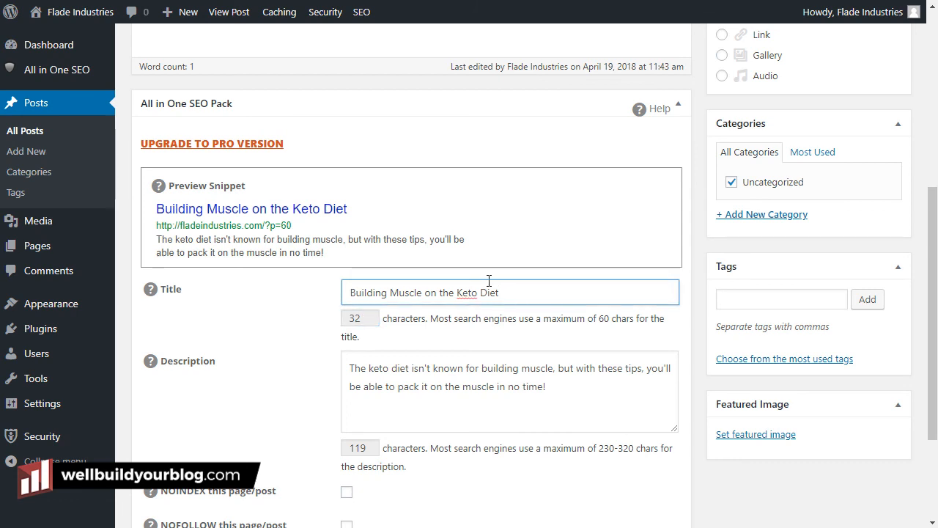
pyautogui.write('(10 fast tips)')
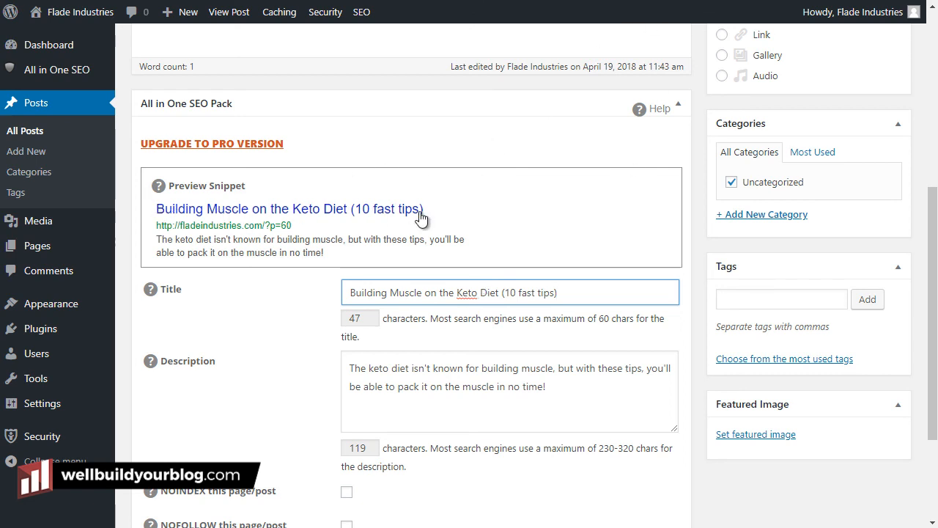
pyautogui.moveTo(566, 292)
pyautogui.mouseDown()
pyautogui.moveTo(516, 293)
pyautogui.moveTo(575, 292)
pyautogui.mouseUp()
pyautogui.click(531, 292)
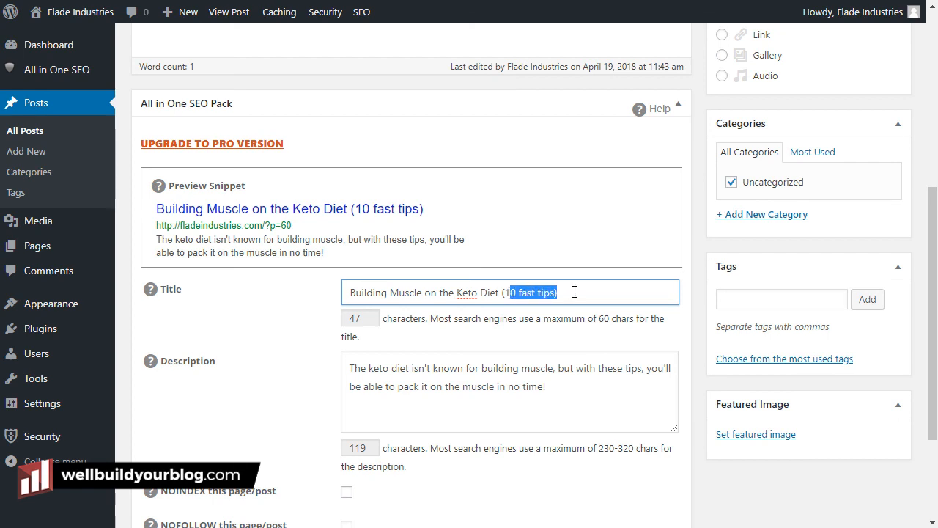
pyautogui.press('BackSpace')
pyautogui.press('BackSpace')
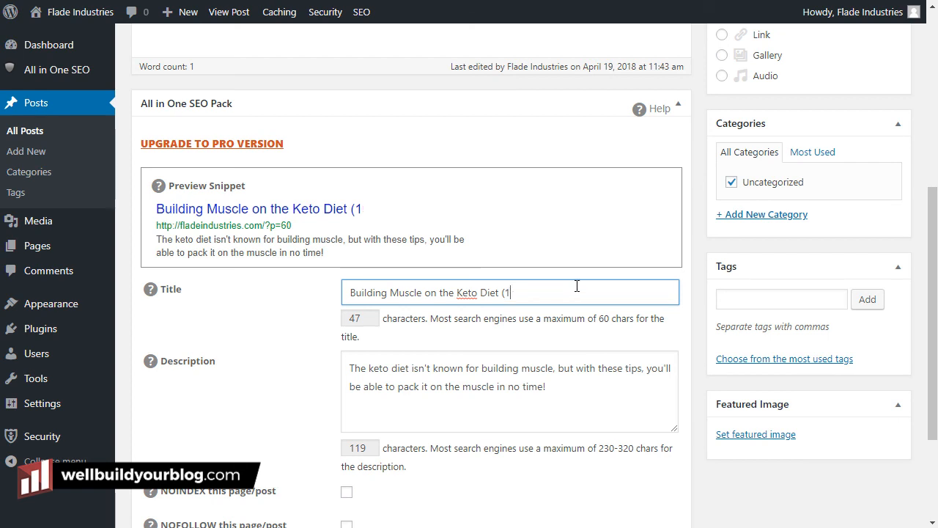
pyautogui.write('Free Report inside)')
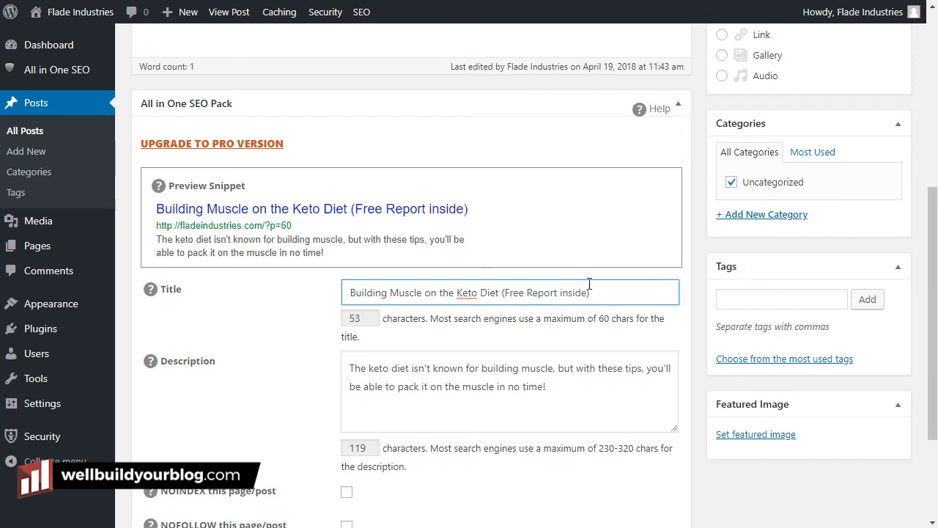
# Step: Remove the "(Free Report inside)" ending from the SEO title
pyautogui.moveTo(620, 286); pyautogui.dragTo(501, 293)
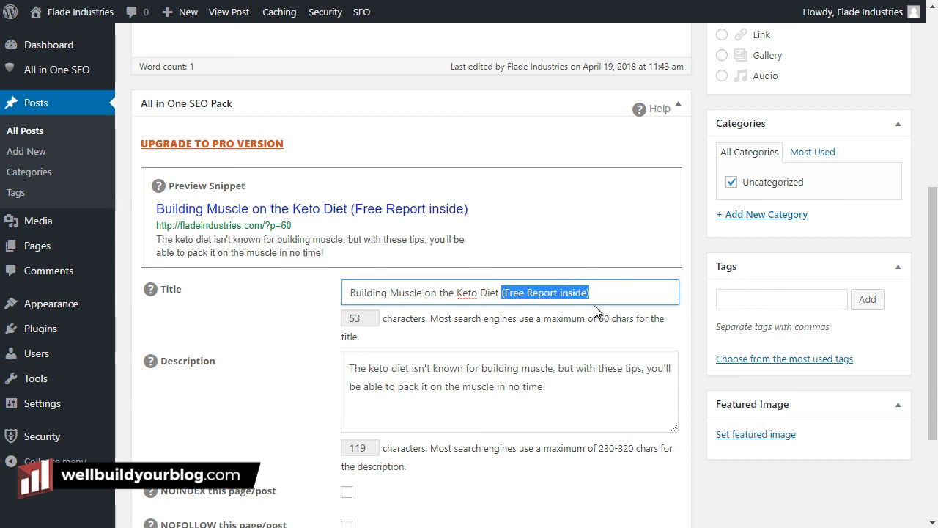
pyautogui.press('BackSpace')
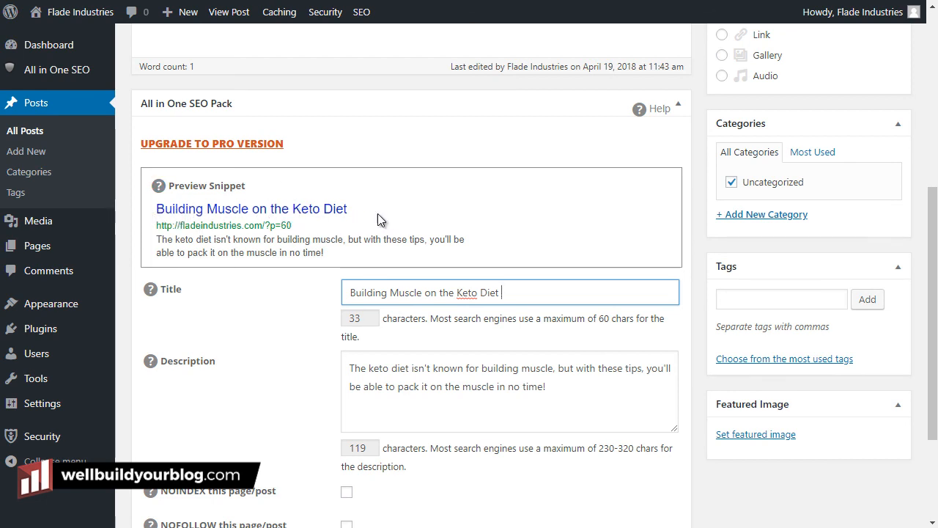
# Step: Examine how the post's keywords are used in the SEO title and the SEO description
pyautogui.moveTo(349, 292); pyautogui.dragTo(425, 292)
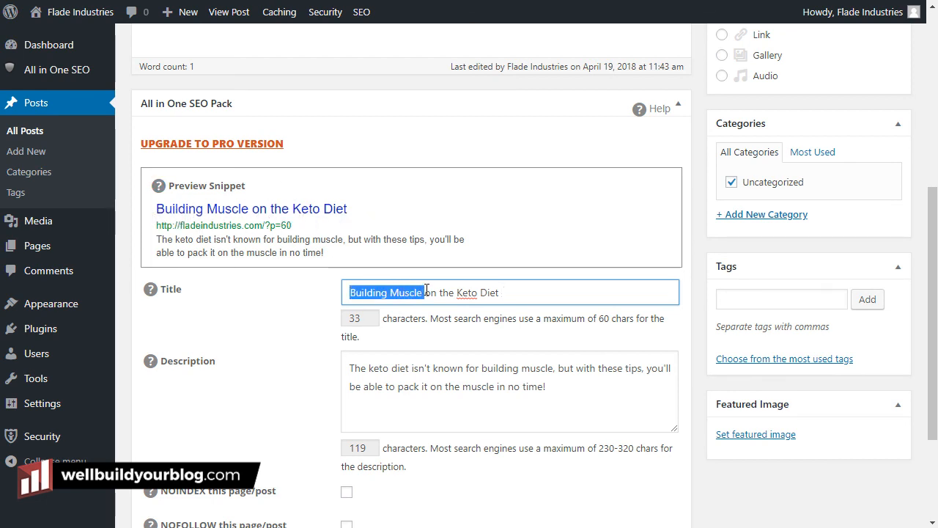
pyautogui.click(488, 294)
pyautogui.click(382, 368)
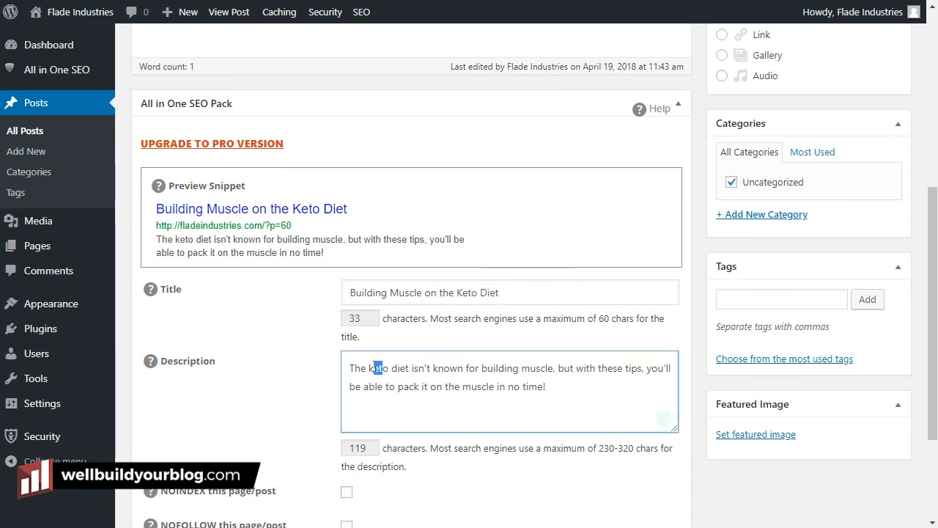
pyautogui.moveTo(478, 368); pyautogui.dragTo(545, 368)
pyautogui.doubleClick(480, 386)
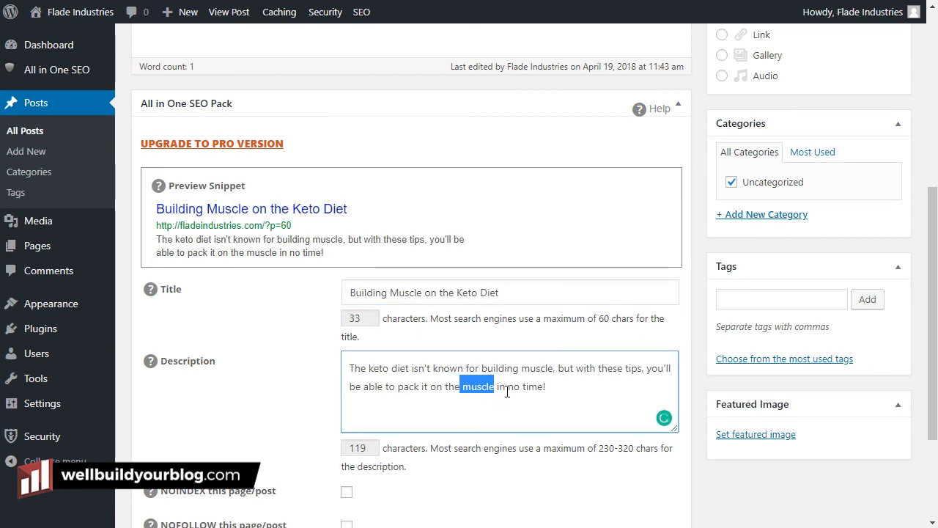
pyautogui.click(521, 386)
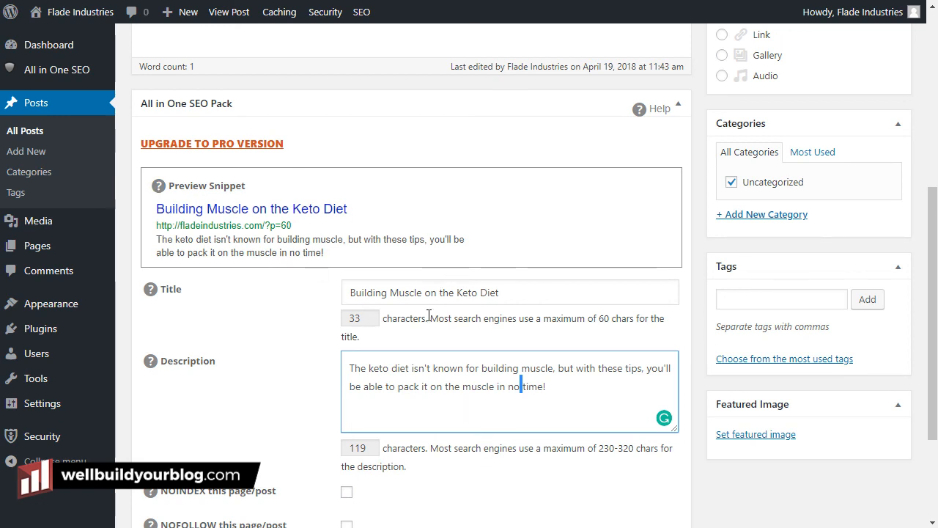
pyautogui.click(502, 293)
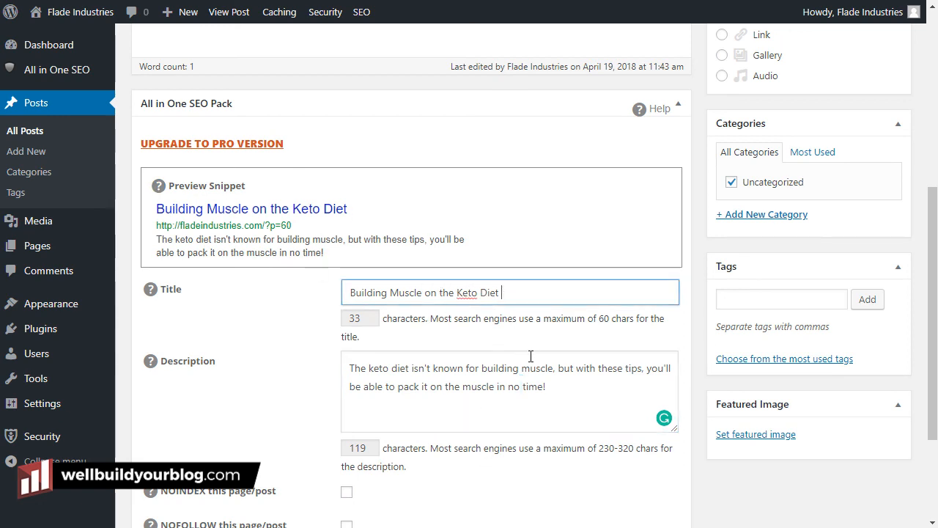
pyautogui.click(547, 387)
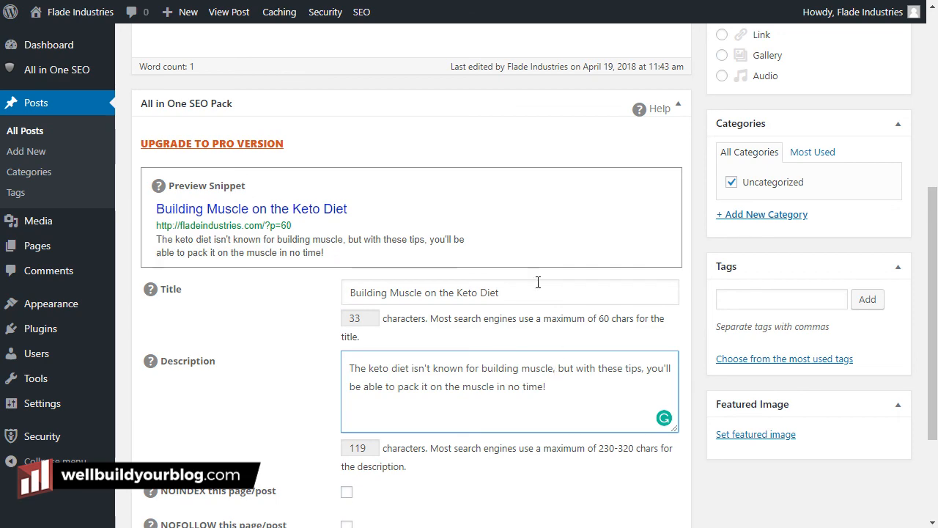
# Step: Insert the lion image from the media library into the post on a new line below "content."
pyautogui.scroll(3, 520, 422)
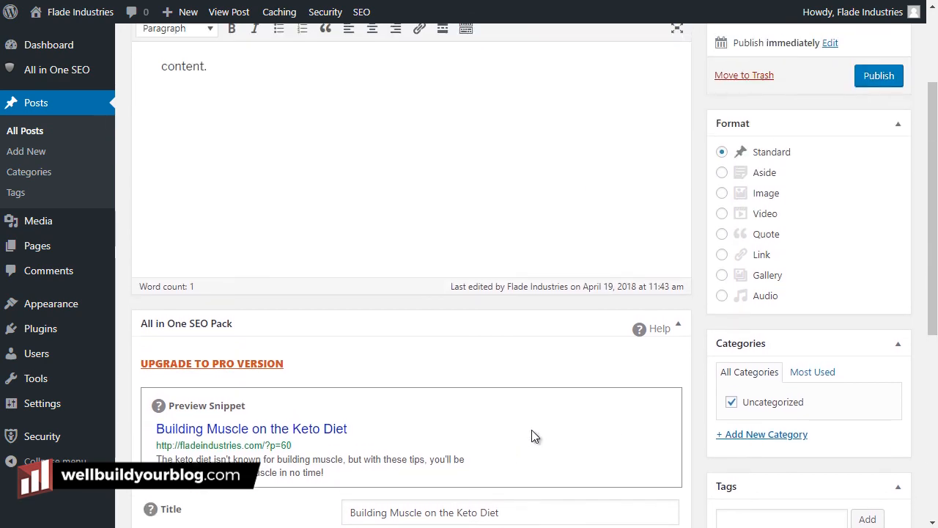
pyautogui.scroll(-2, 531, 429)
pyautogui.scroll(4, 542, 457)
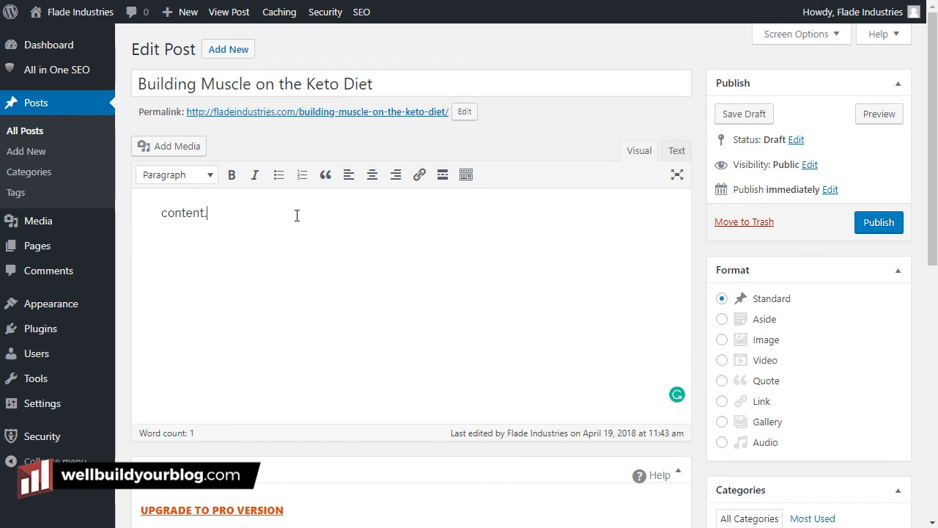
pyautogui.press('Return')
pyautogui.click(182, 147)
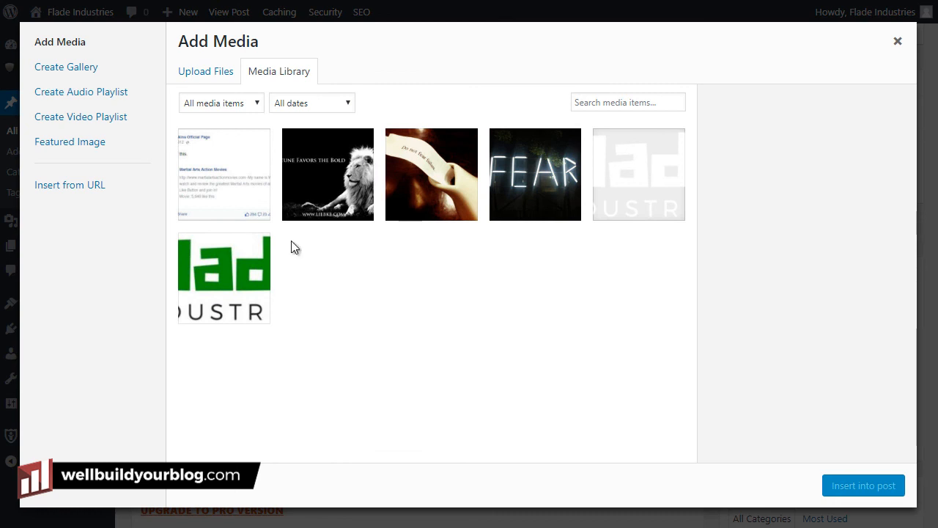
pyautogui.click(403, 165)
pyautogui.click(326, 171)
pyautogui.click(864, 485)
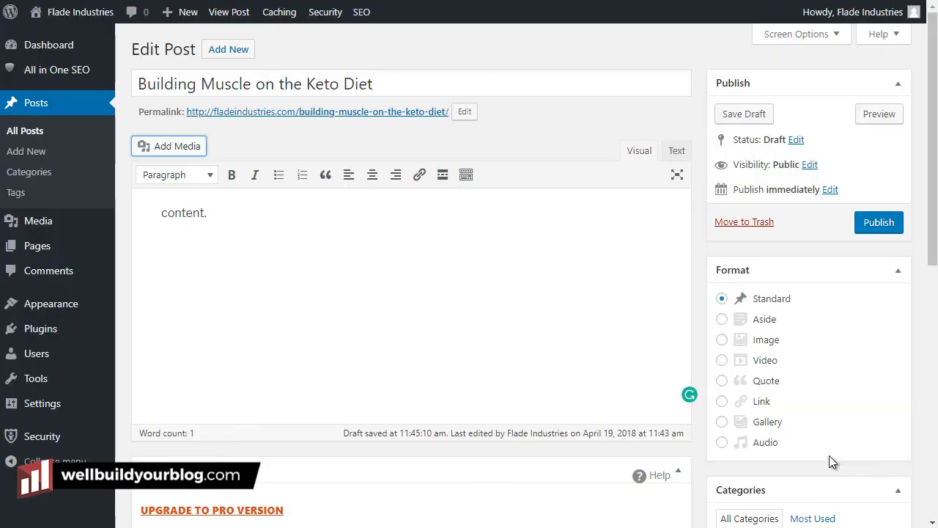
# Step: Open the inserted lion image's details and enter "Eating Bacon on the Keto Diet" as its alternative text
pyautogui.click(530, 272)
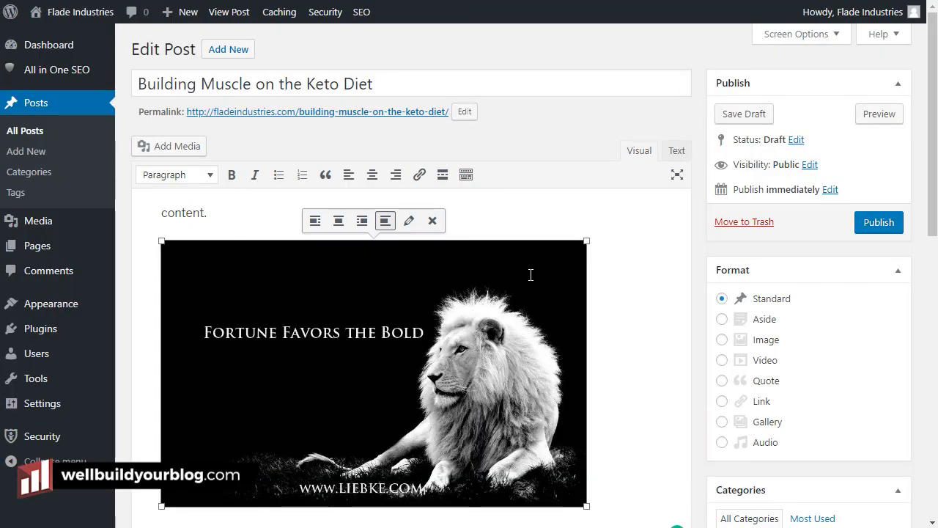
pyautogui.click(407, 224)
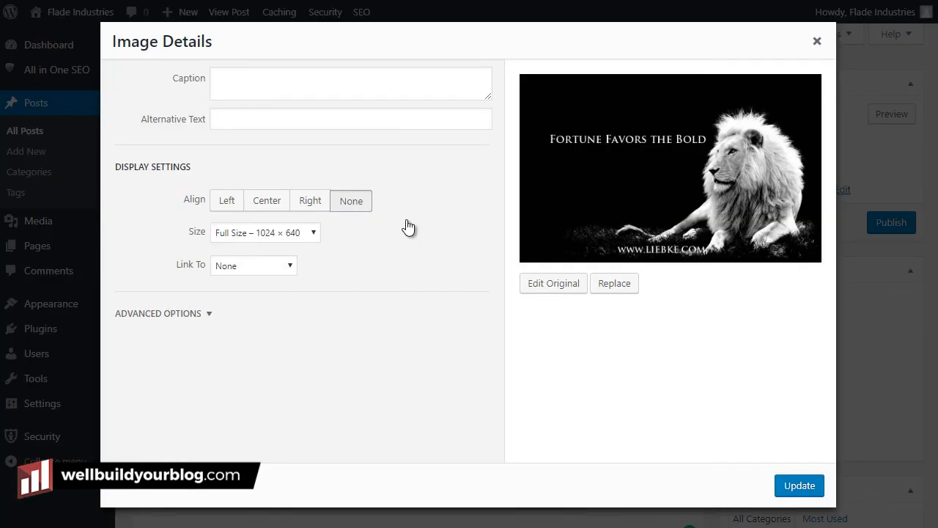
pyautogui.click(214, 119)
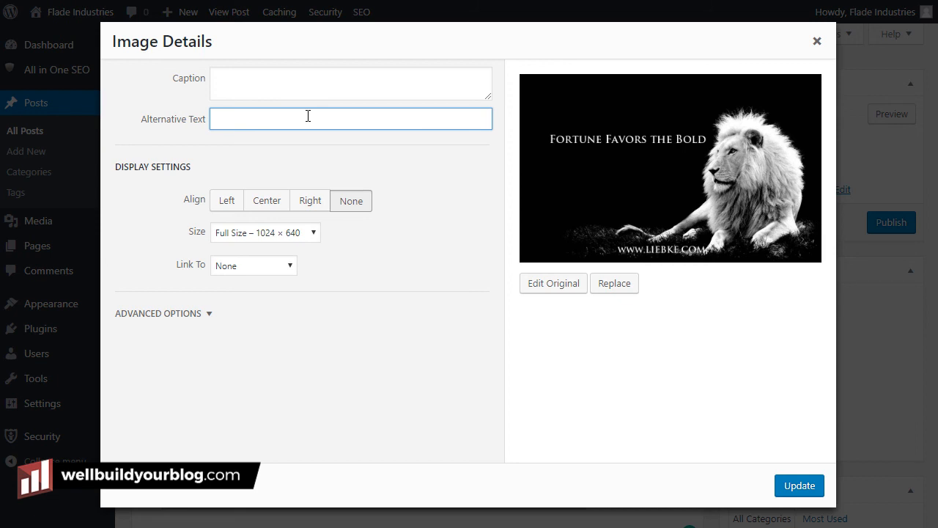
pyautogui.write('HBuilding Muscle')
pyautogui.press('BackSpace')
pyautogui.press('BackSpace')
pyautogui.press('BackSpace')
pyautogui.press('BackSpace')
pyautogui.press('BackSpace')
pyautogui.press('BackSpace')
pyautogui.press('BackSpace')
pyautogui.press('BackSpace')
pyautogui.press('BackSpace')
pyautogui.press('BackSpace')
pyautogui.press('BackSpace')
pyautogui.press('BackSpace')
pyautogui.moveTo(264, 116); pyautogui.dragTo(193, 128)
pyautogui.write('Eating Bacon on the Keto Diet')
# Step: Replace the image's alternative text with "At the gym, listinging while doing Keto"
pyautogui.moveTo(337, 119); pyautogui.dragTo(150, 126)
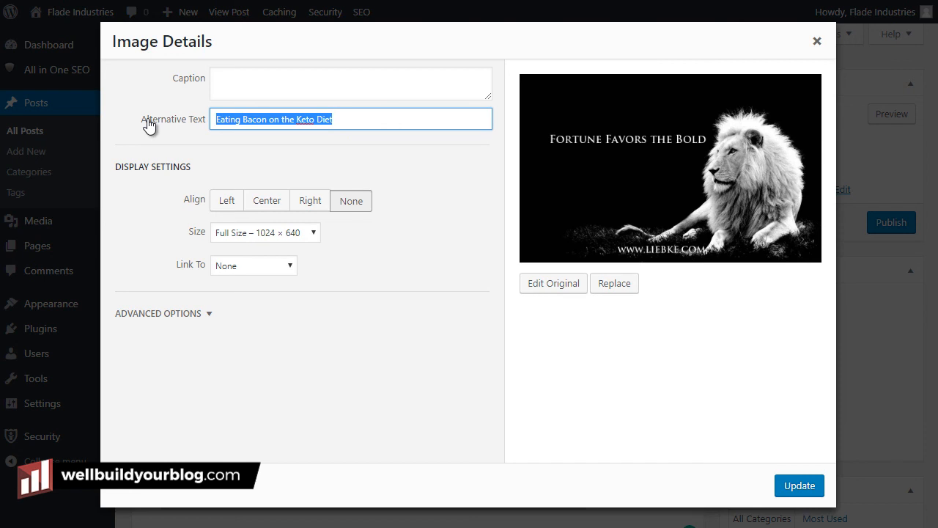
pyautogui.write('A')
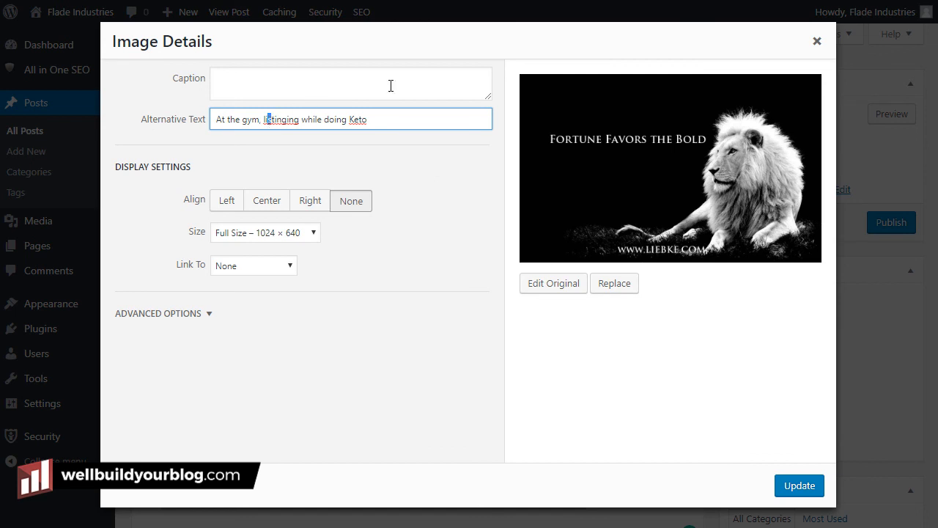
# Step: Clear the image's alternative text and update the image details
pyautogui.moveTo(423, 117); pyautogui.dragTo(149, 130)
pyautogui.press('BackSpace')
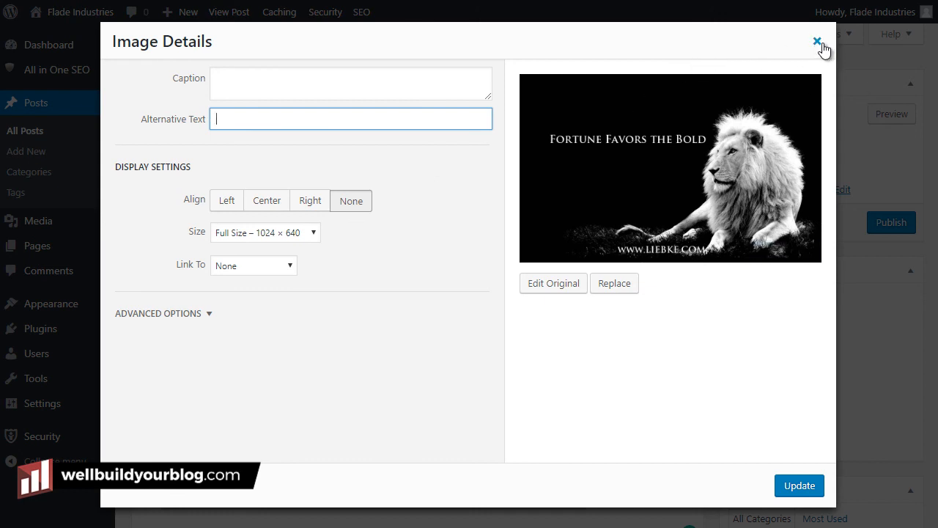
pyautogui.click(806, 488)
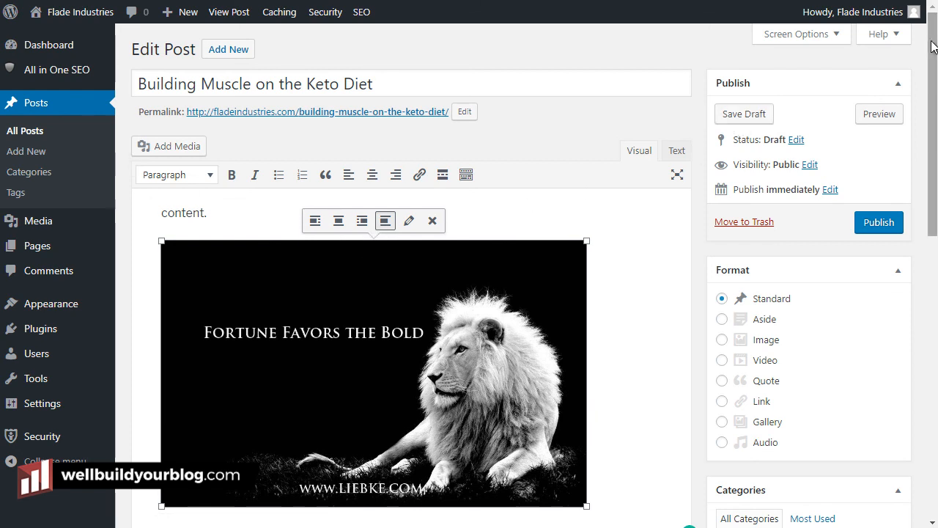
# Step: Review the lion image's details once more, close them and delete the image from the post
pyautogui.click(414, 227)
pyautogui.click(433, 107)
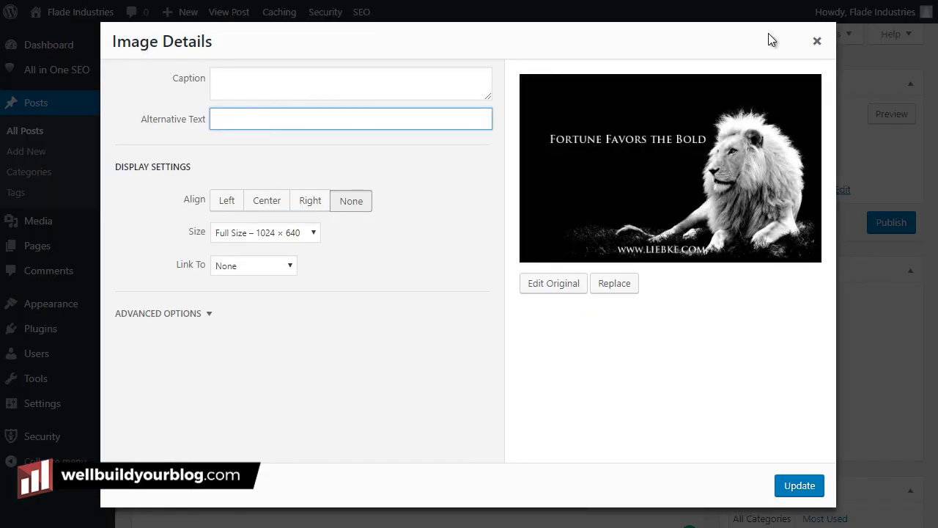
pyautogui.click(816, 41)
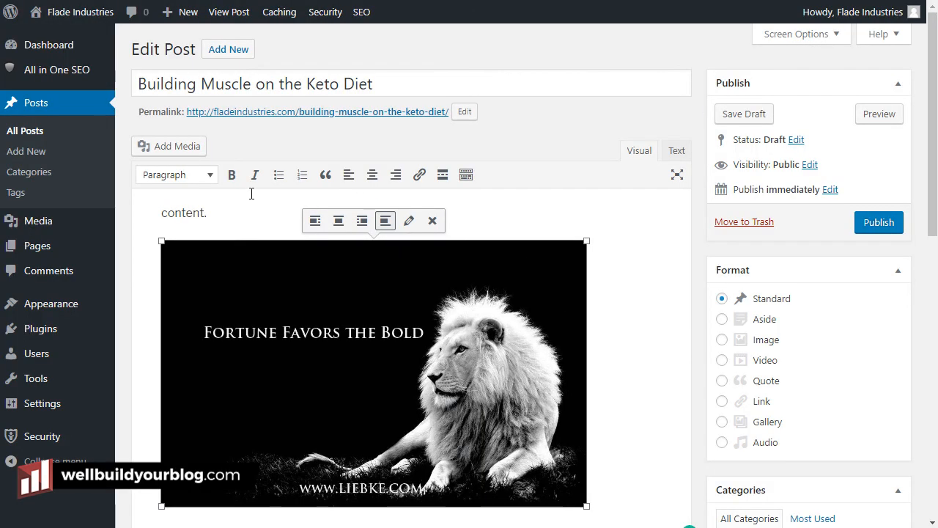
pyautogui.press('Delete')
# Step: Select the lion image in the media library, view its title and alt text fields, and close the library without inserting it
pyautogui.click(169, 146)
pyautogui.click(327, 174)
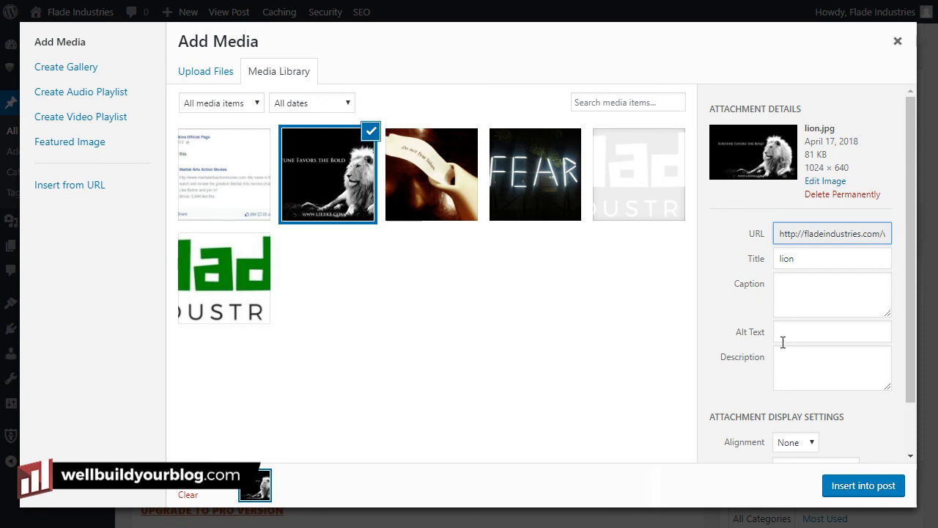
pyautogui.scroll(-2, 786, 414)
pyautogui.click(799, 273)
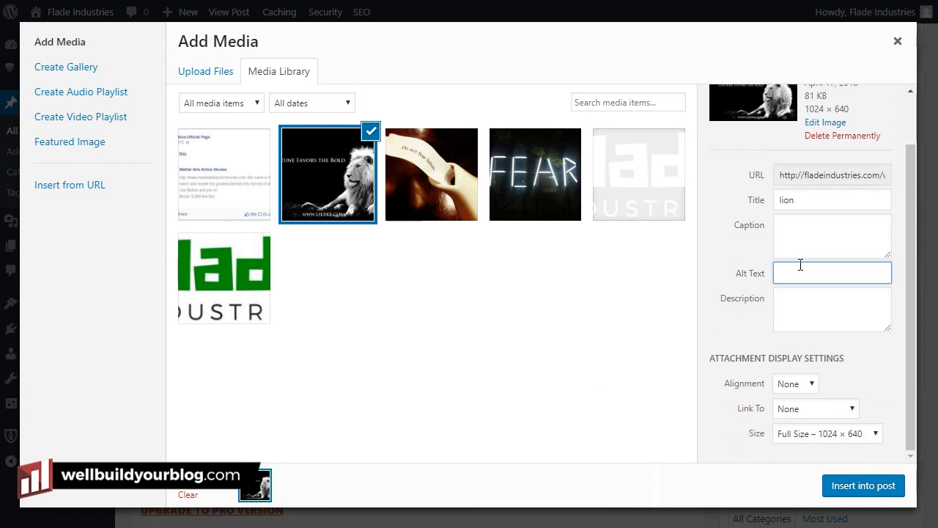
pyautogui.doubleClick(801, 198)
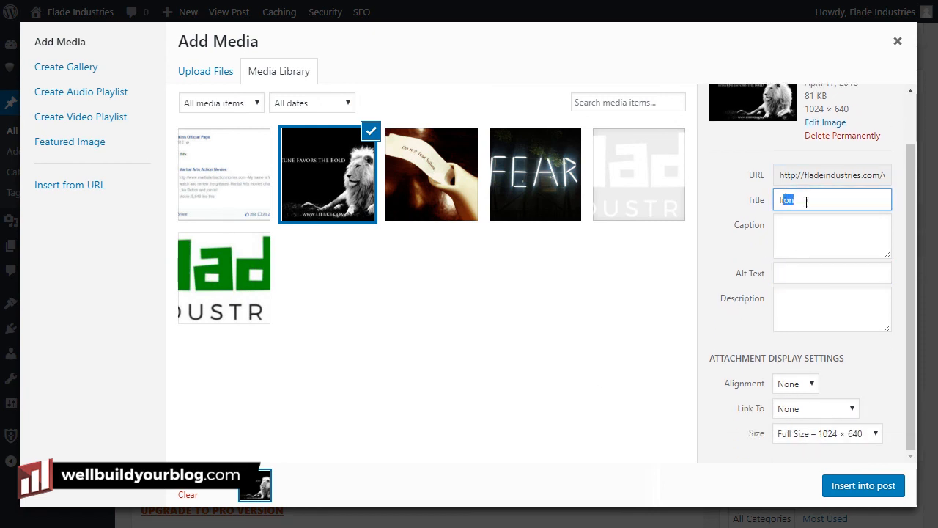
pyautogui.click(810, 275)
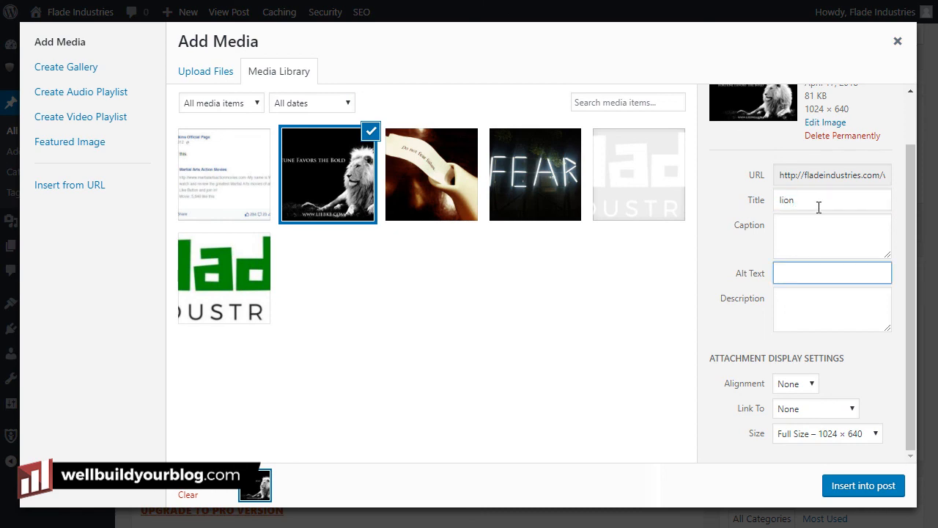
pyautogui.click(898, 44)
# Step: Review the post's SEO title, SEO description and preview snippet in the All in One SEO Pack section
pyautogui.scroll(-6, 543, 300)
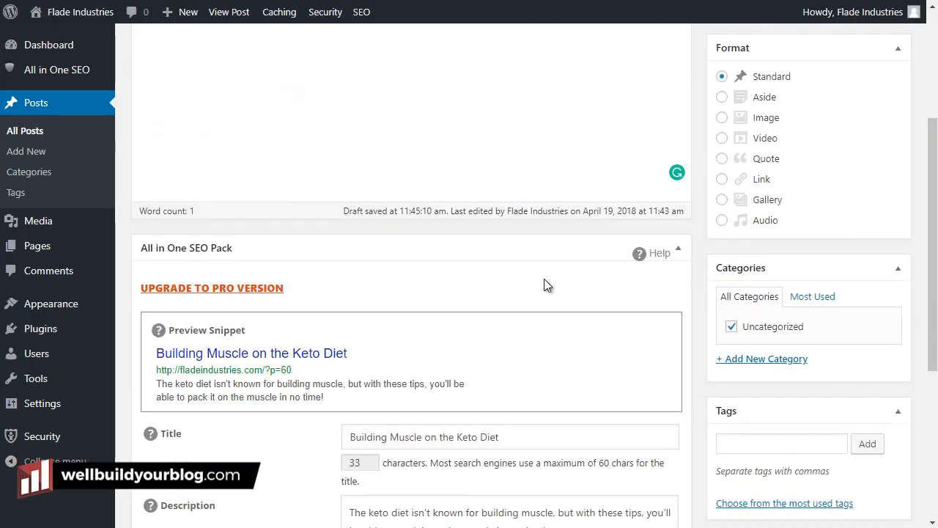
pyautogui.click(425, 219)
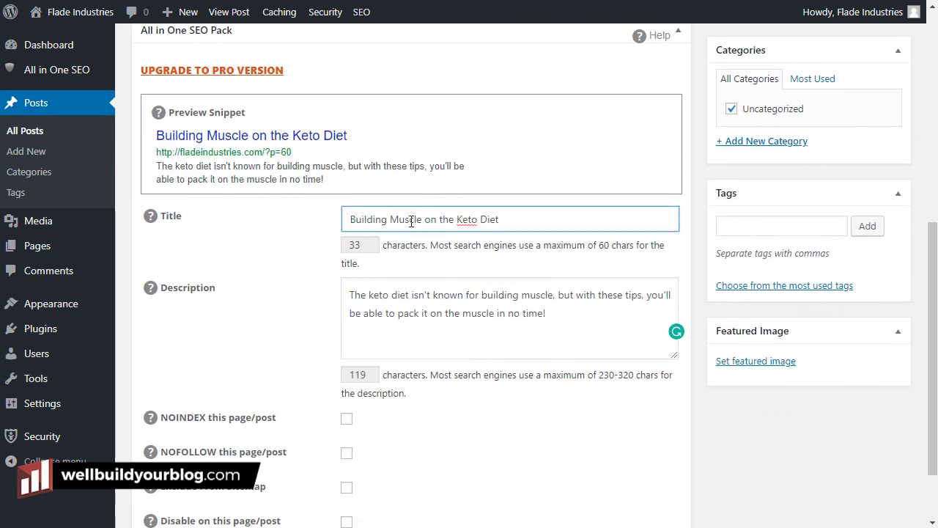
pyautogui.hotkey('ctrl', 'a')
pyautogui.click(352, 295)
pyautogui.hotkey('ctrl', 'a')
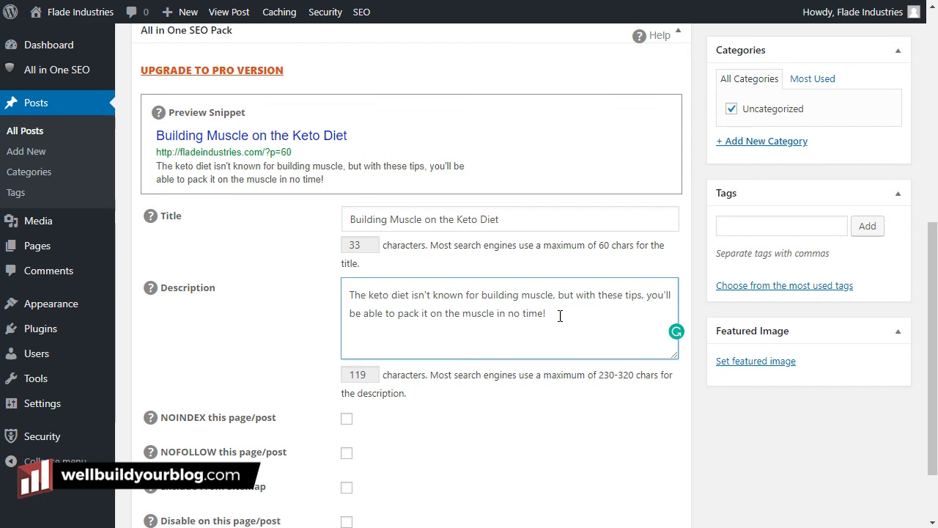
pyautogui.moveTo(557, 315); pyautogui.dragTo(338, 301)
pyautogui.click(447, 318)
pyautogui.scroll(4, 546, 399)
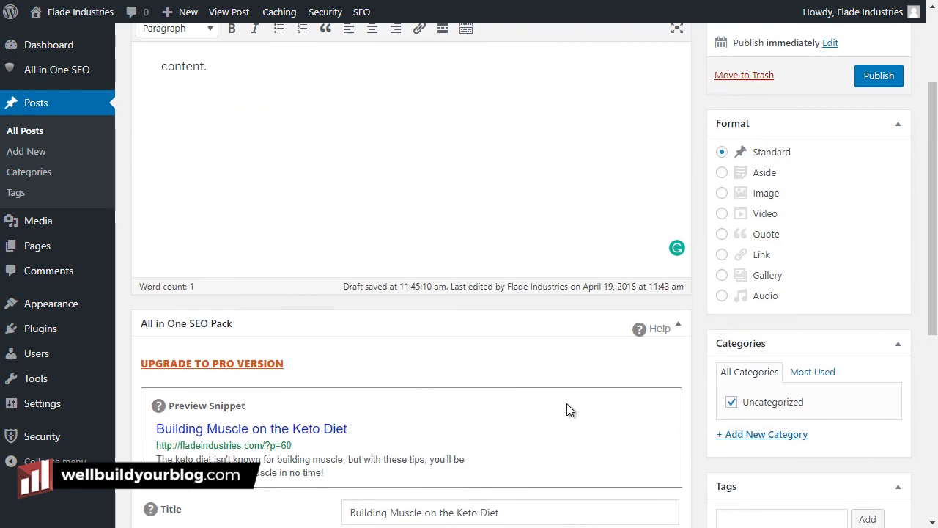
pyautogui.scroll(-4, 461, 410)
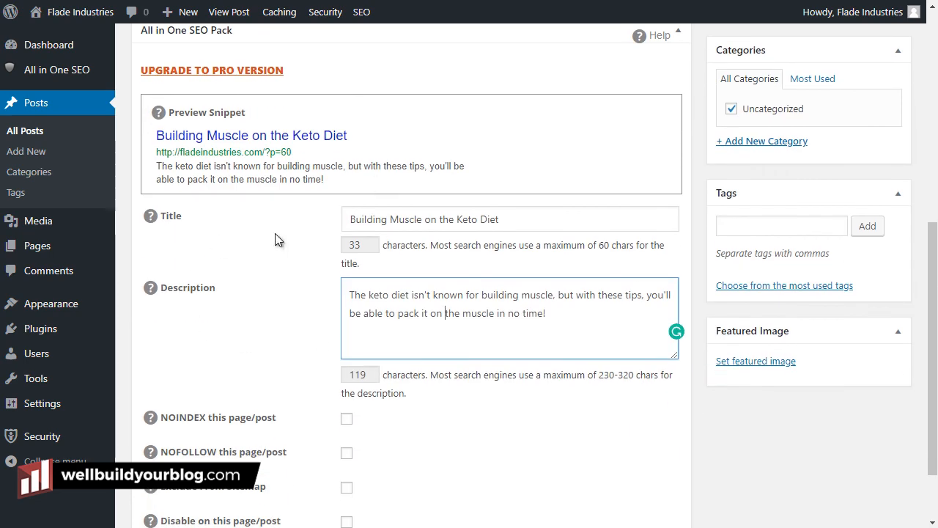
# Step: Start a new paragraph below "content." in the post body
pyautogui.scroll(5, 535, 447)
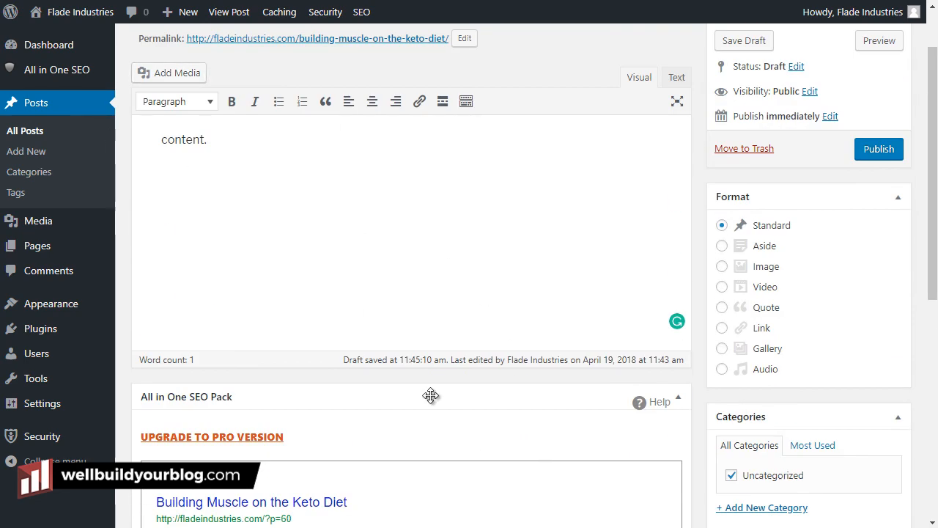
pyautogui.scroll(1, 485, 395)
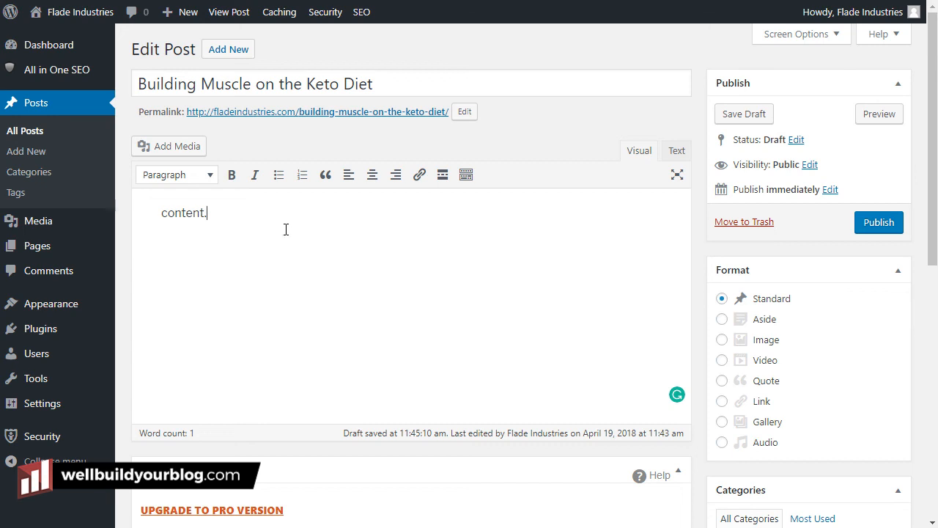
pyautogui.press('Return')
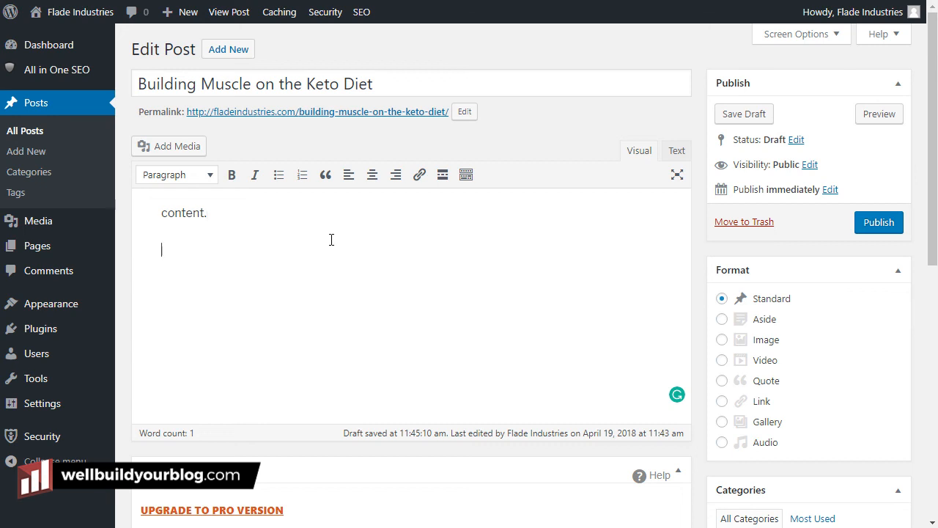